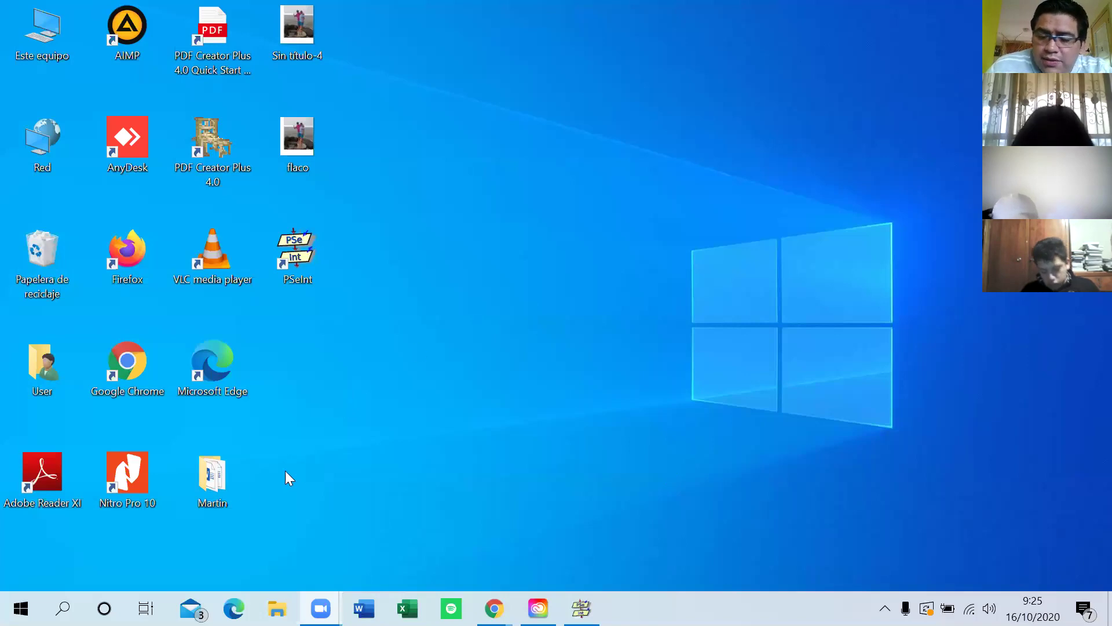
# Search Windows for "con" and open the Configuración app
pyautogui.press('super')
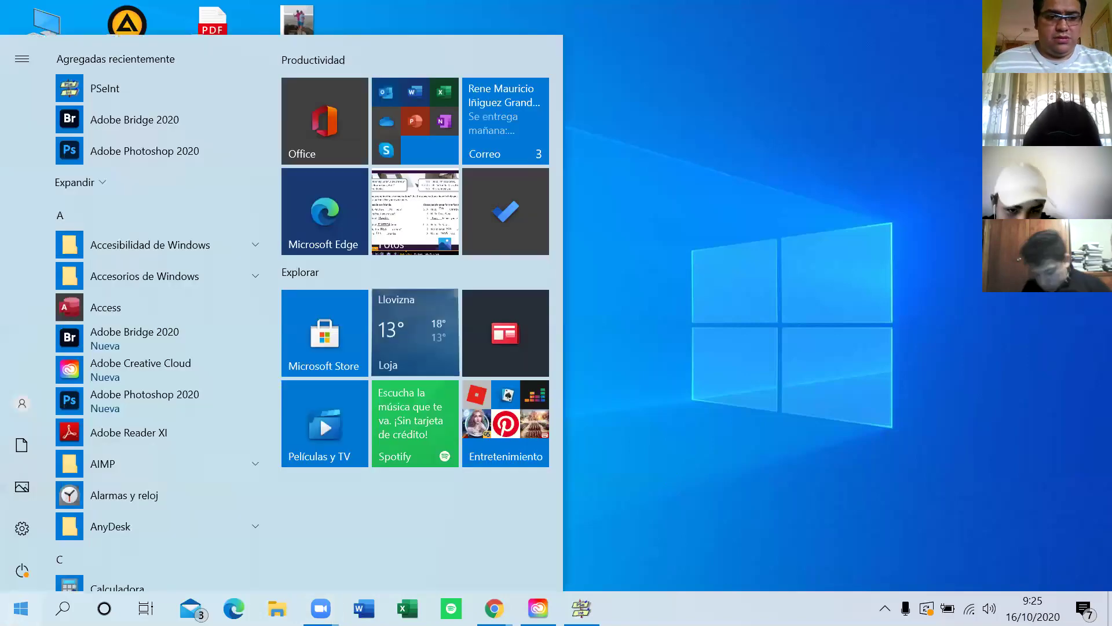
pyautogui.write('con')
pyautogui.press('BackSpace')
pyautogui.press('BackSpace')
pyautogui.press('BackSpace')
pyautogui.write('con')
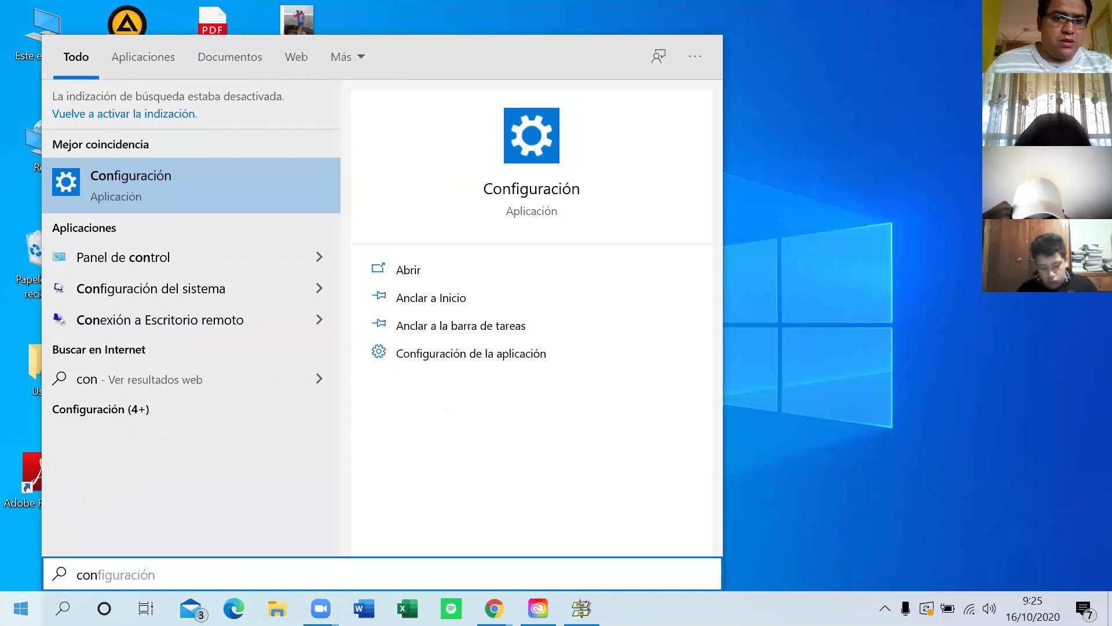
pyautogui.click(171, 197)
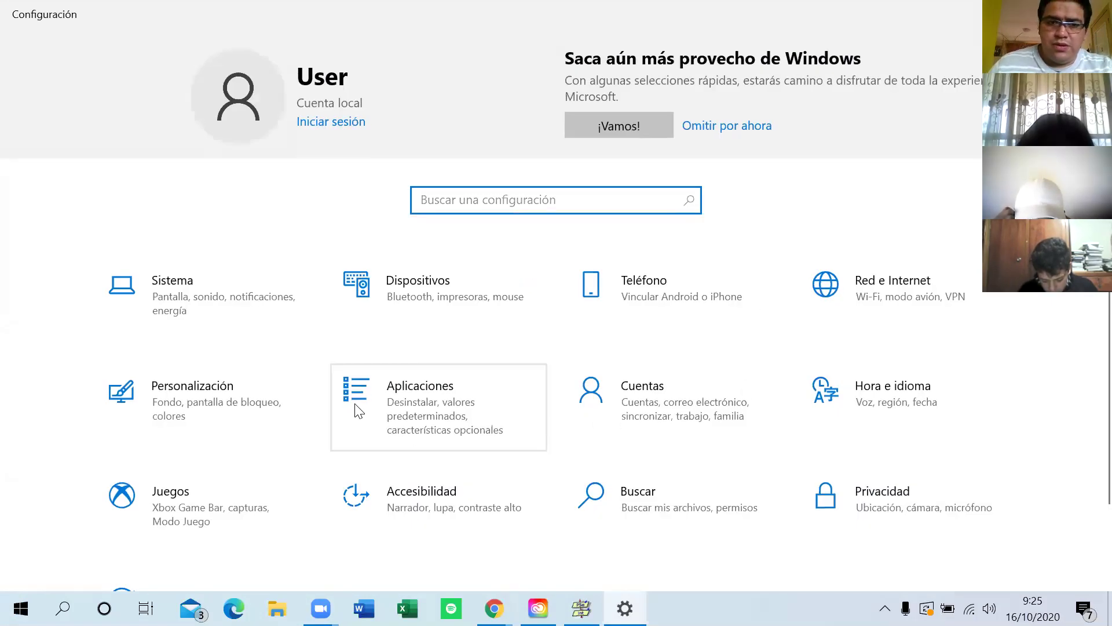
# Search the settings for "teclado" and open the language and keyboard editing options
pyautogui.scroll(-2, 355, 407)
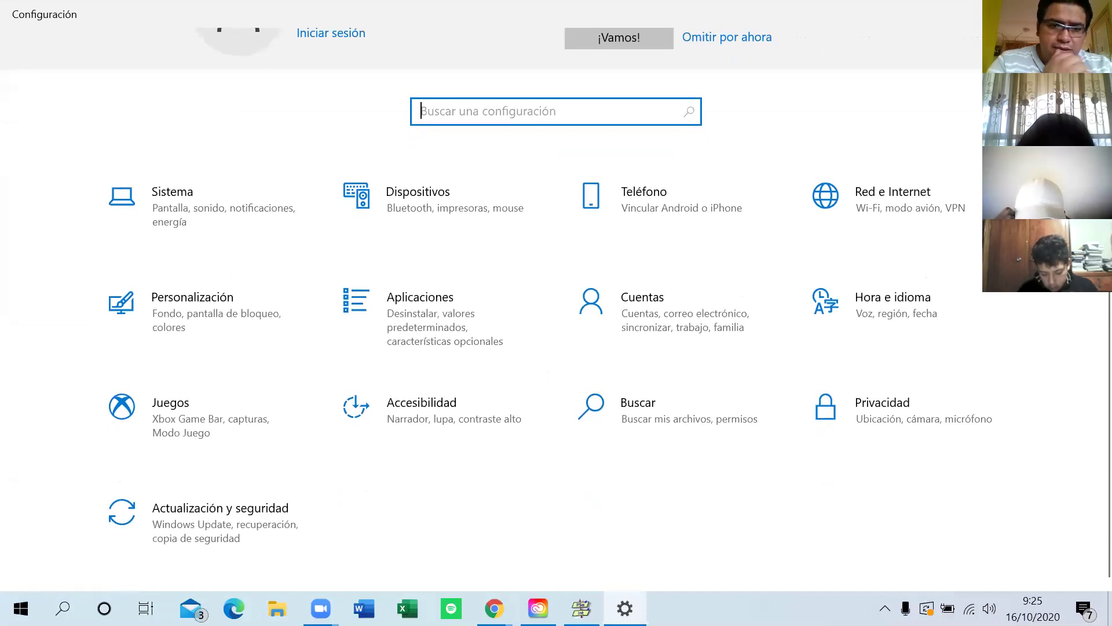
pyautogui.write('tec')
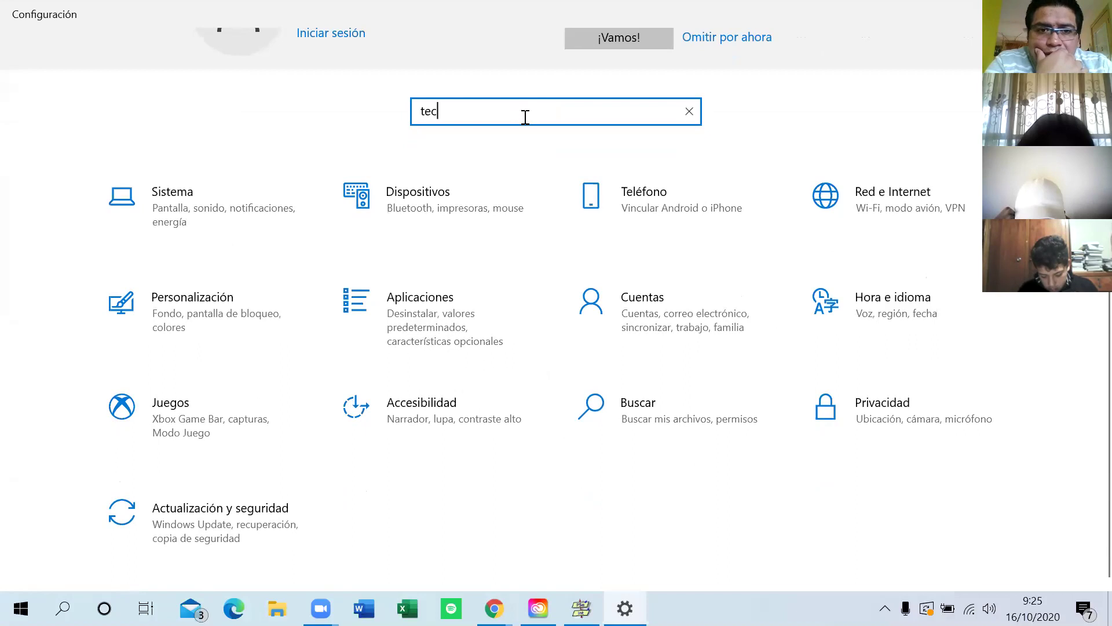
pyautogui.write('lao')
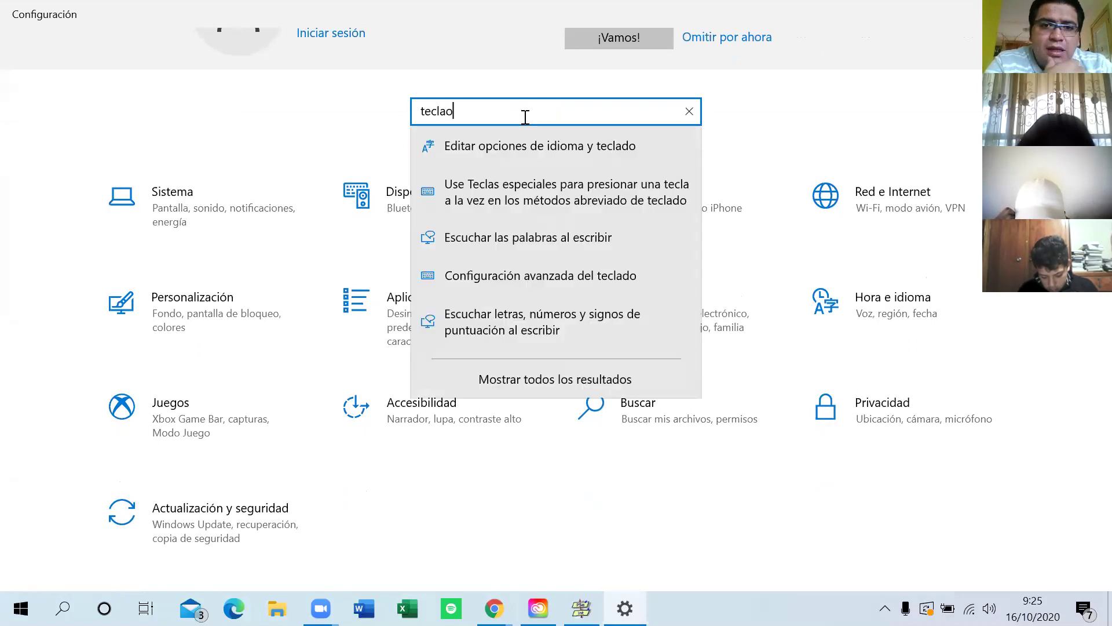
pyautogui.press('BackSpace')
pyautogui.write('do')
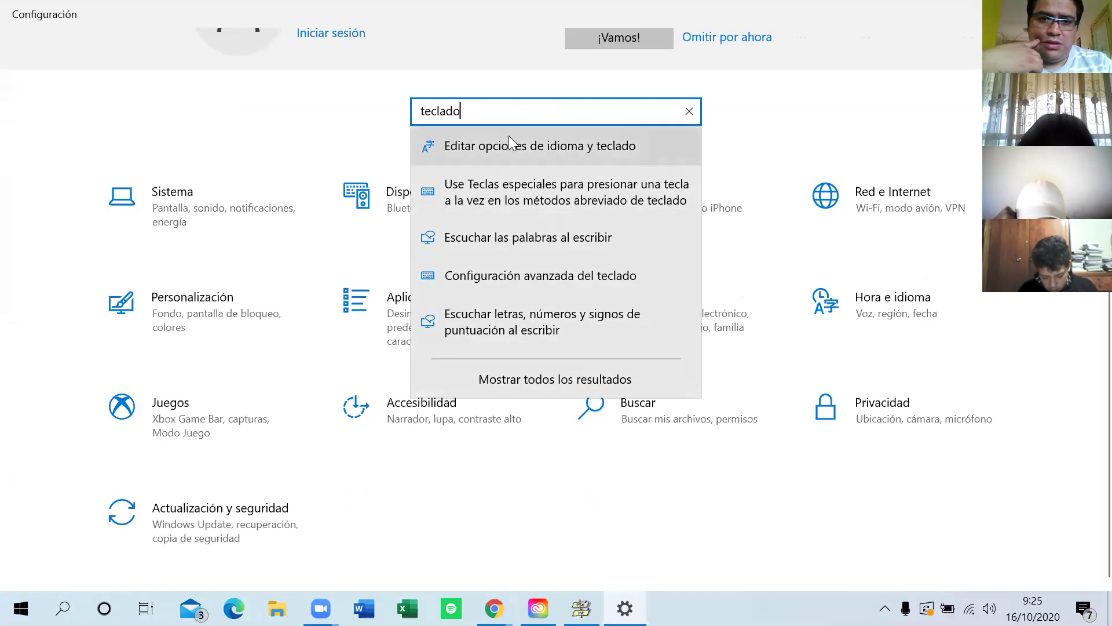
pyautogui.click(507, 147)
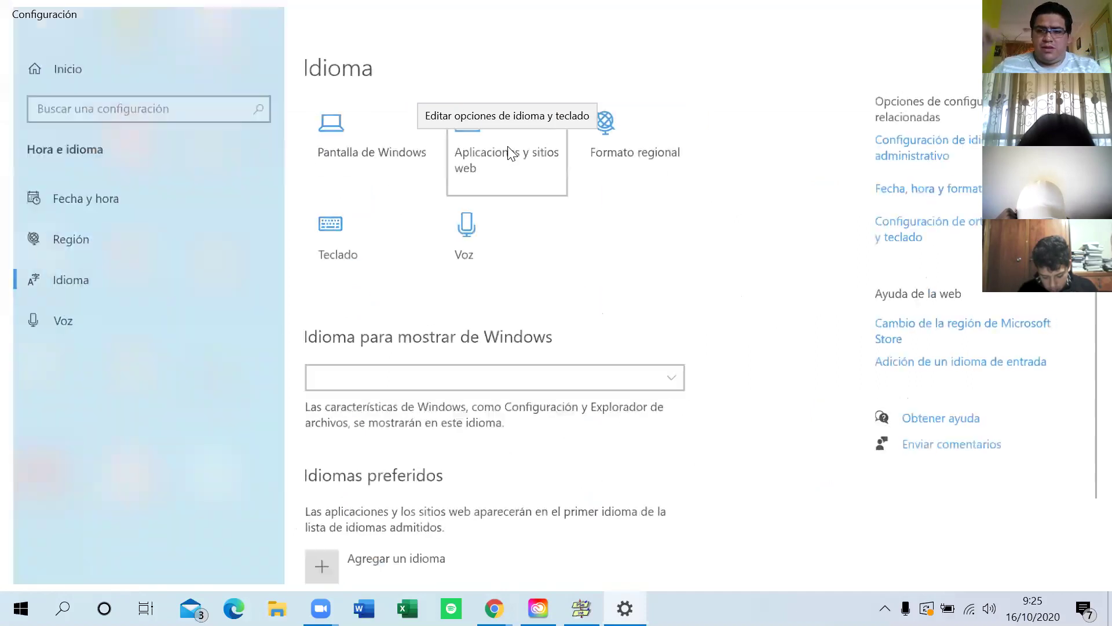
pyautogui.scroll(2, 639, 286)
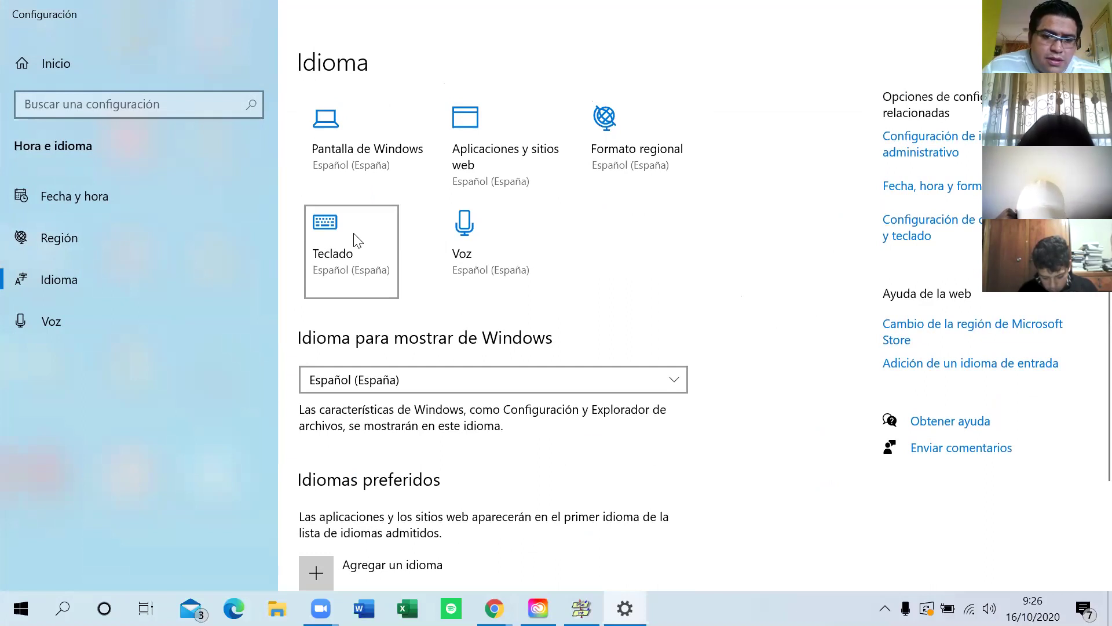
# Start adding a preferred language and search the installable languages for "español"
pyautogui.moveTo(355, 239); pyautogui.dragTo(452, 332)
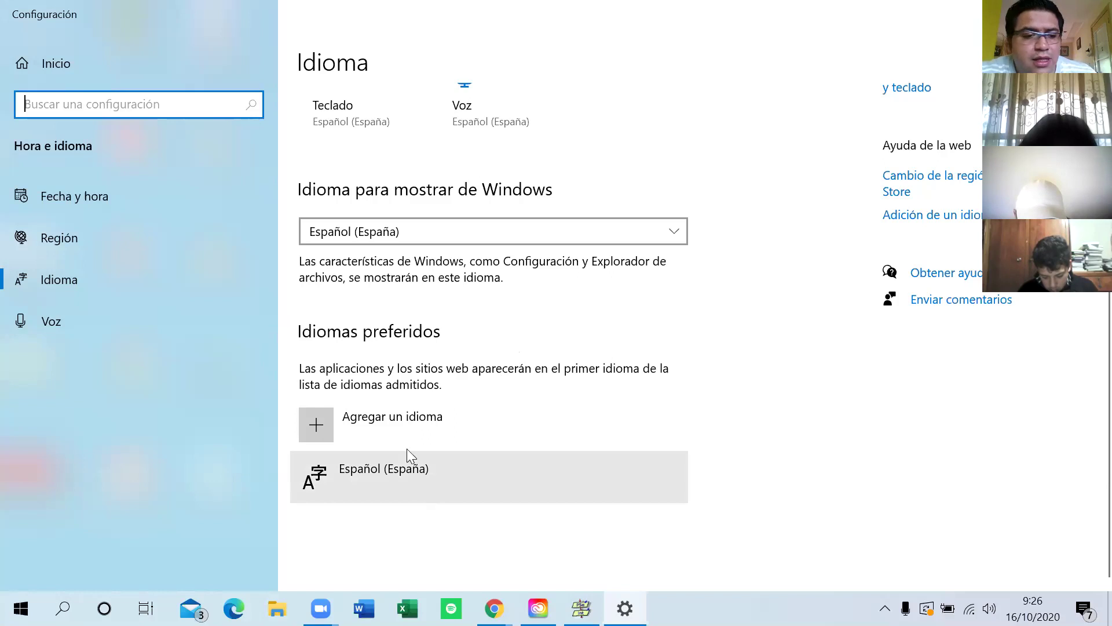
pyautogui.click(377, 436)
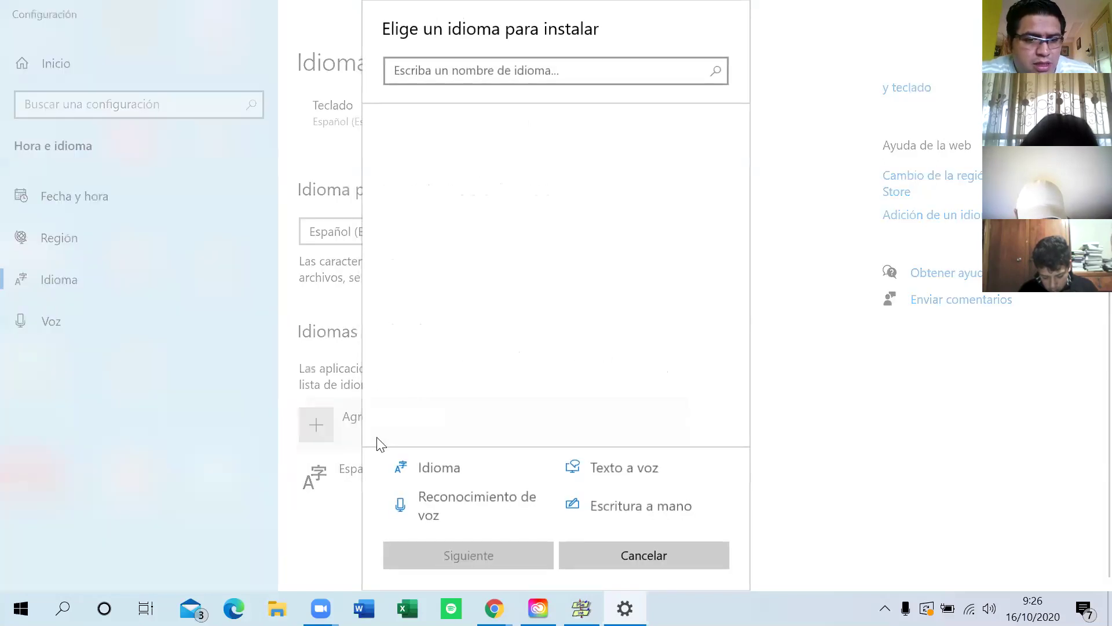
pyautogui.scroll(-1, 452, 304)
pyautogui.scroll(-7, 452, 303)
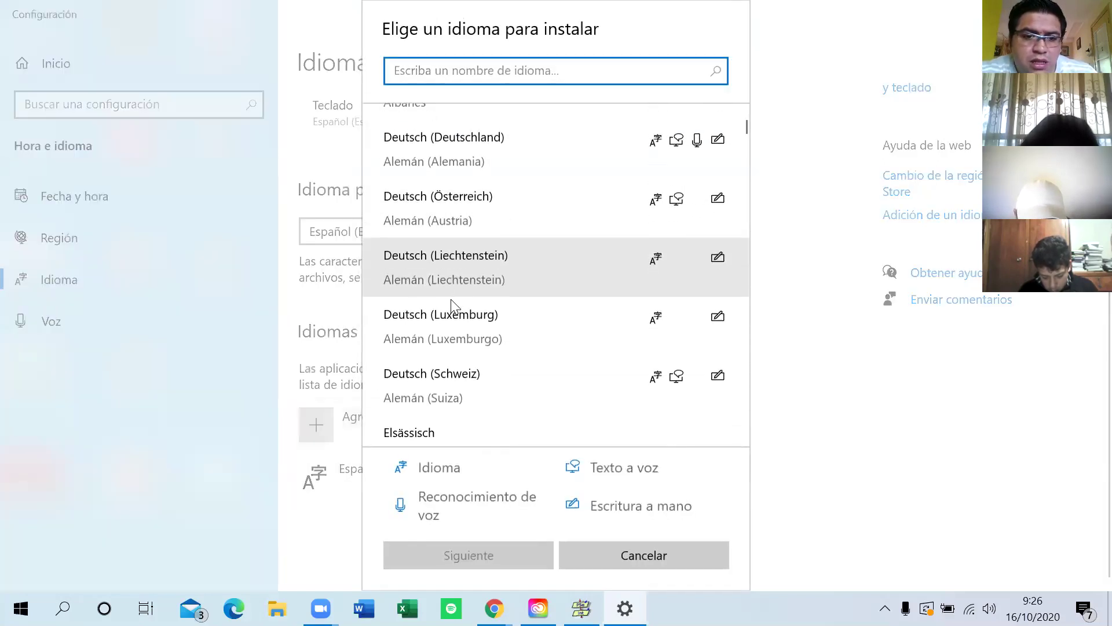
pyautogui.scroll(-4, 453, 304)
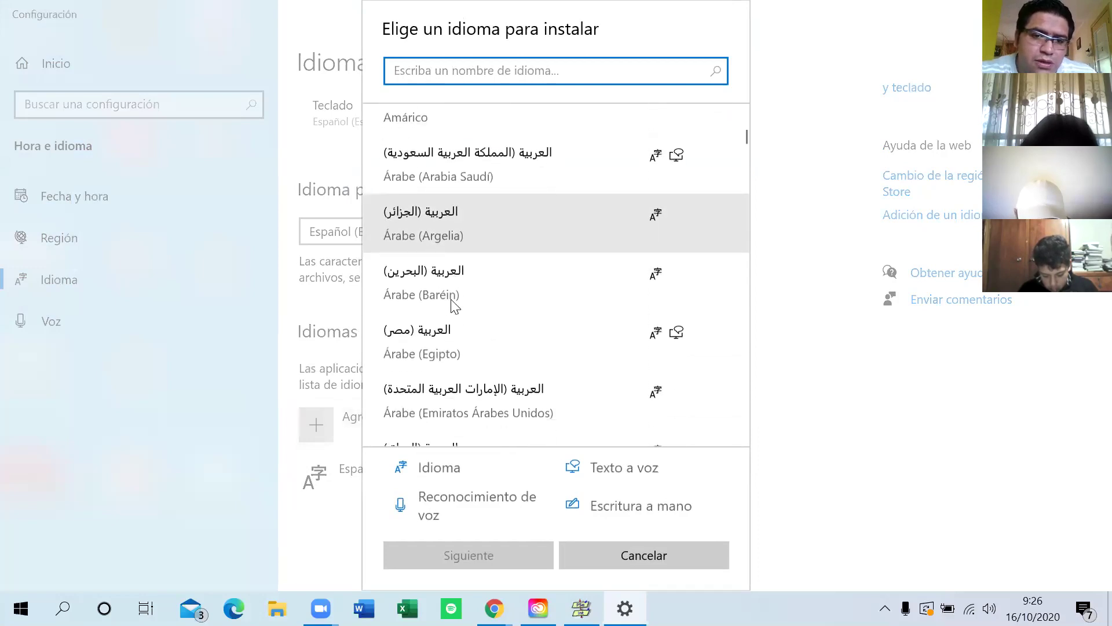
pyautogui.scroll(10, 452, 303)
pyautogui.scroll(1, 452, 305)
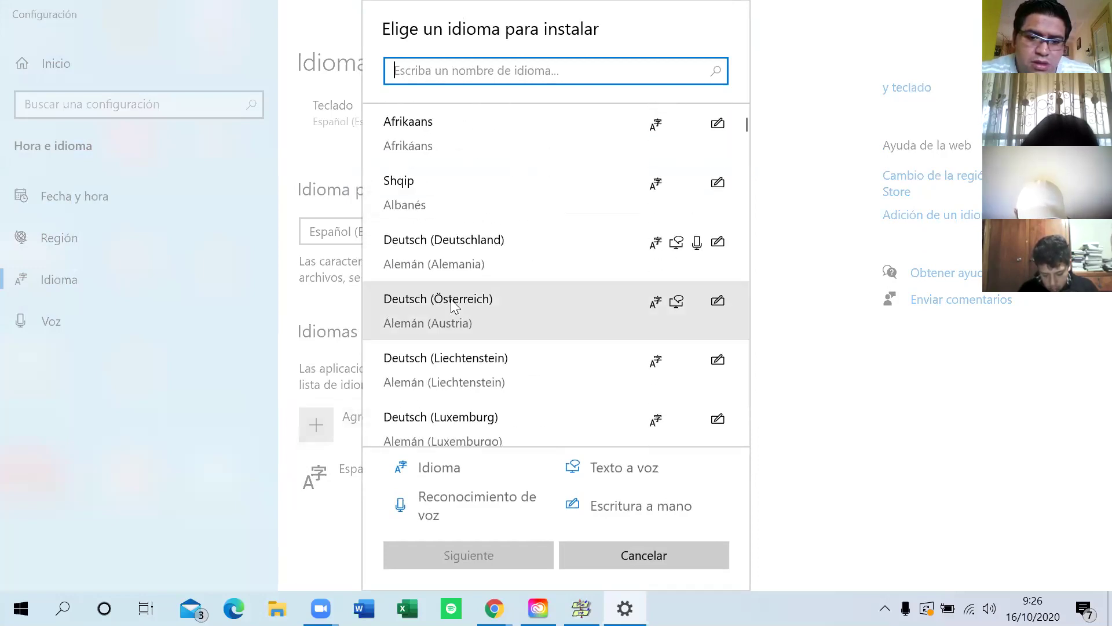
pyautogui.write('es')
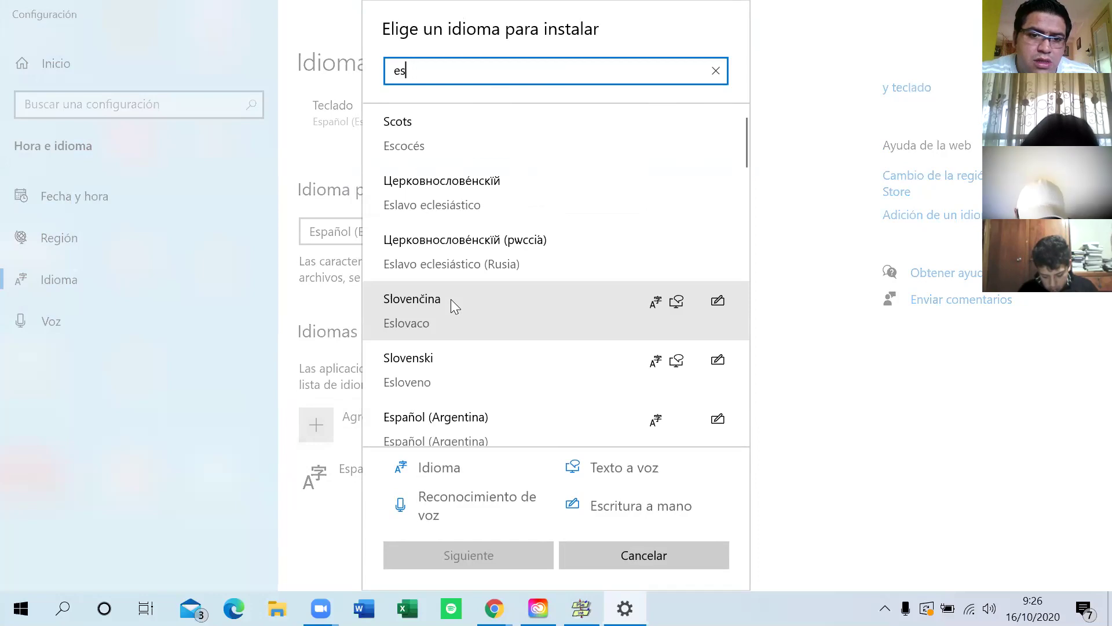
pyautogui.write('pañol')
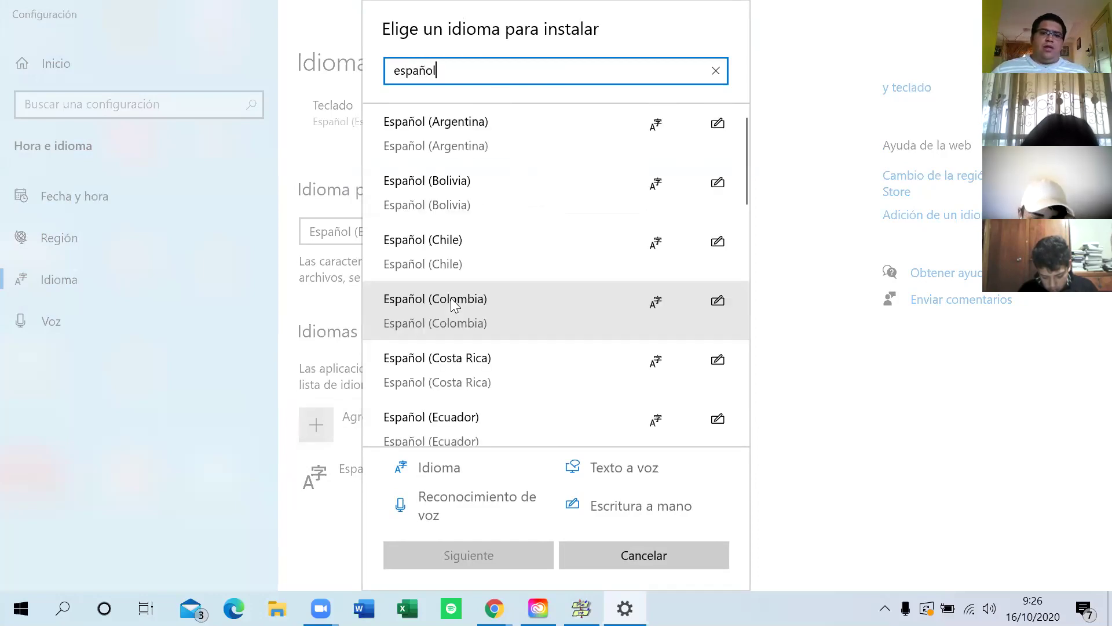
# Choose Español (Ecuador) and install it with the language pack and handwriting features
pyautogui.scroll(-1, 451, 303)
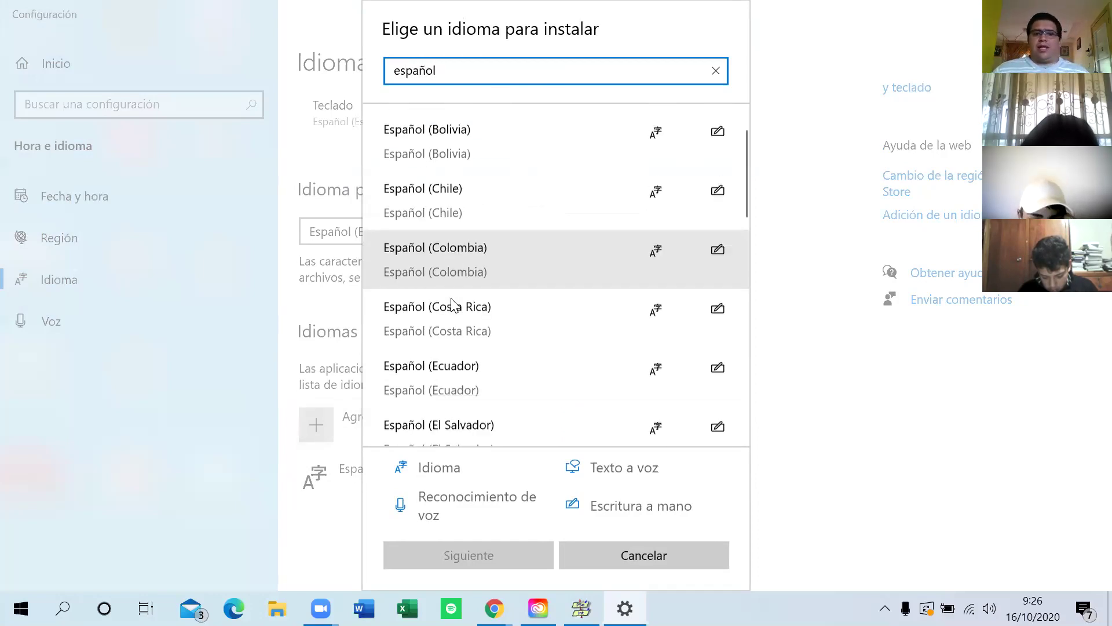
pyautogui.click(471, 377)
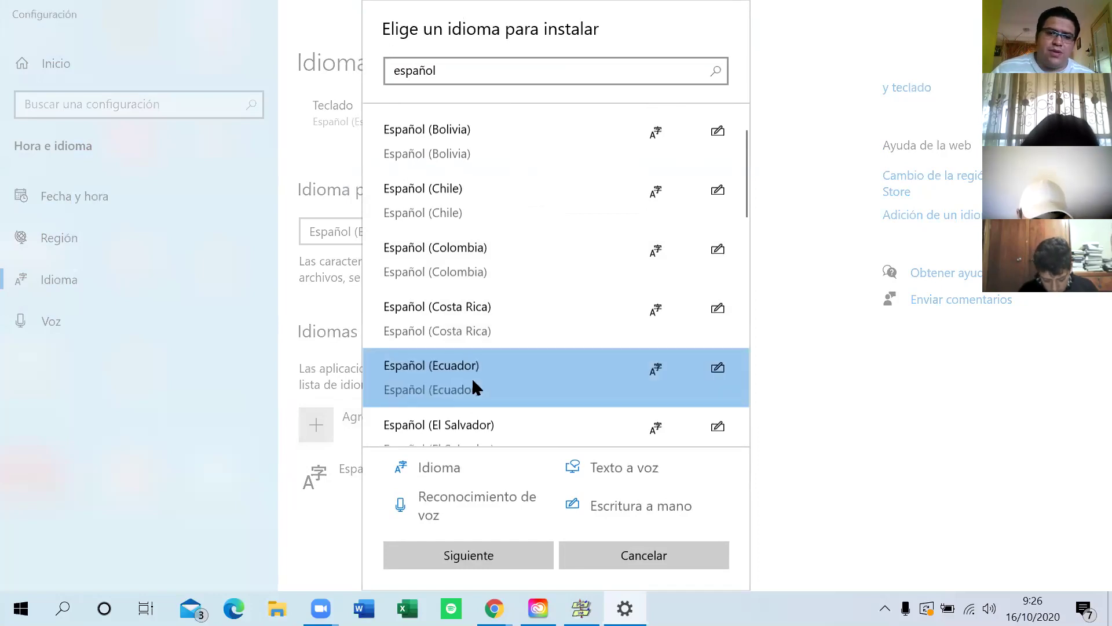
pyautogui.click(487, 544)
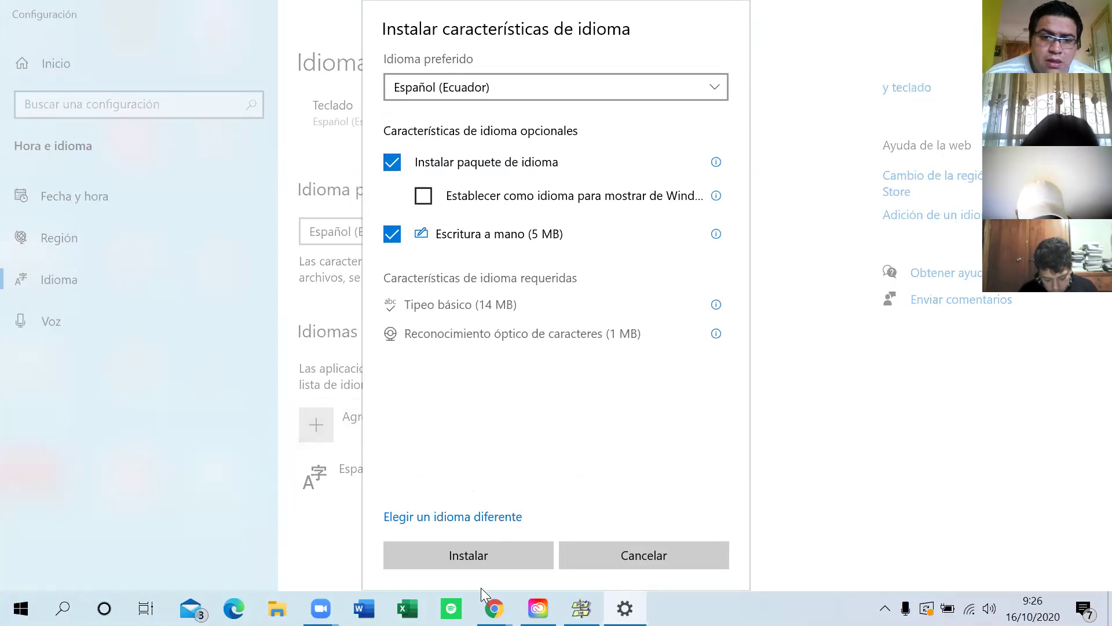
pyautogui.click(475, 562)
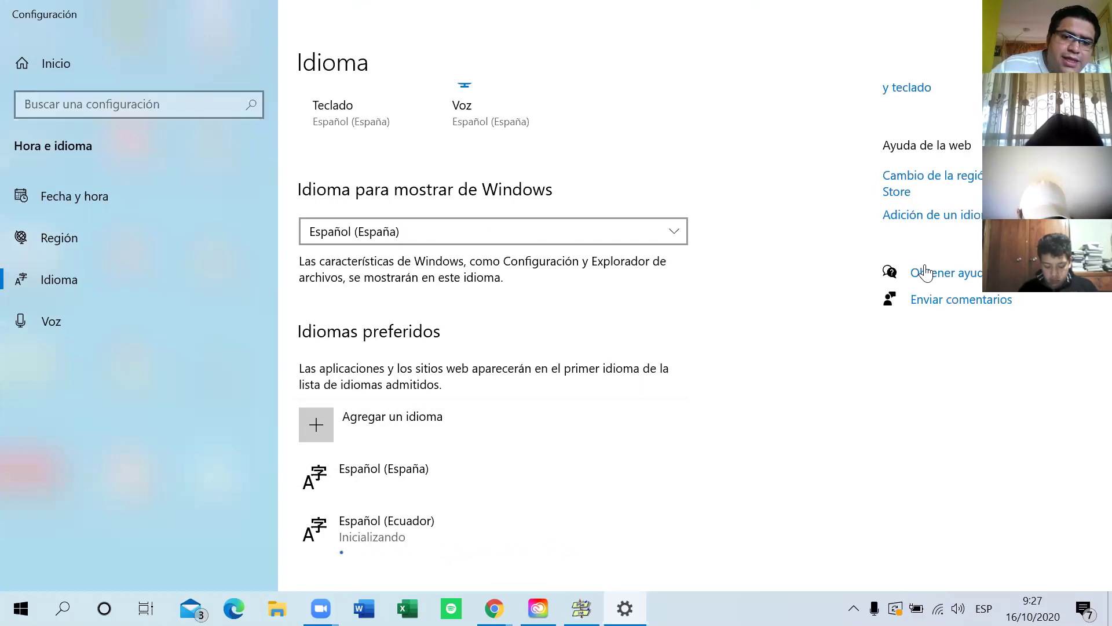
# Examine the choices for the keyboard's default input method and for the Windows display language without changing either
pyautogui.click(355, 102)
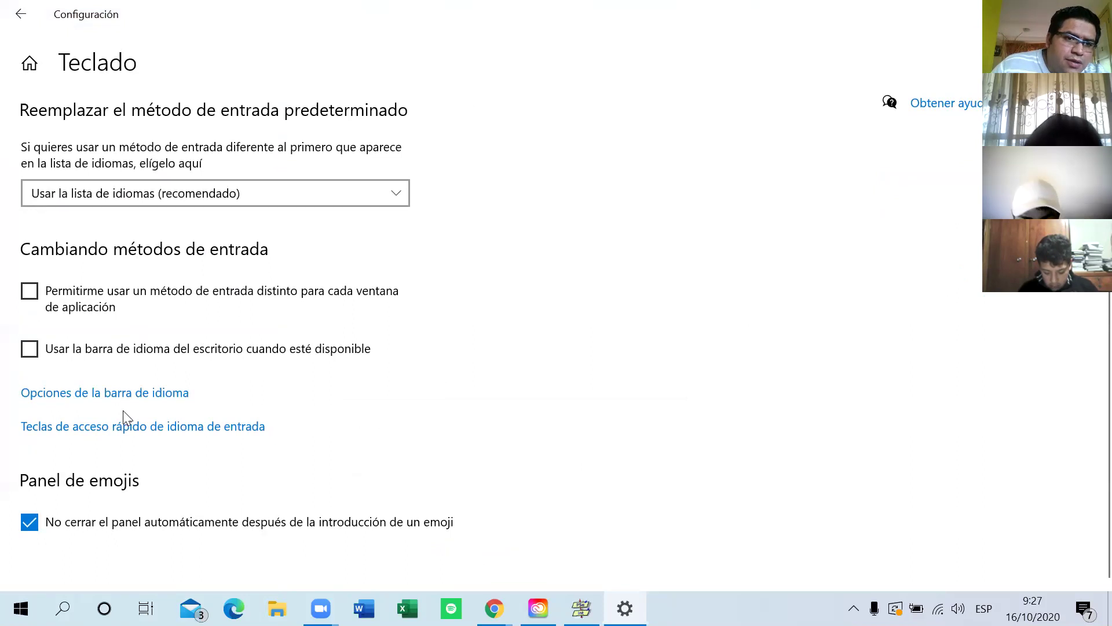
pyautogui.click(206, 197)
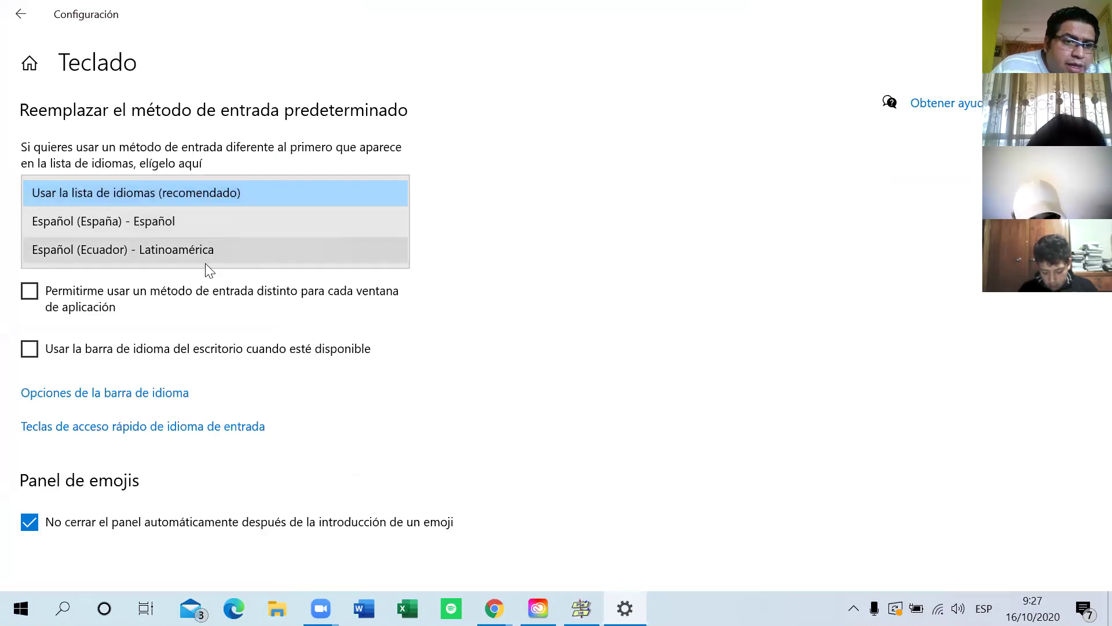
pyautogui.click(439, 350)
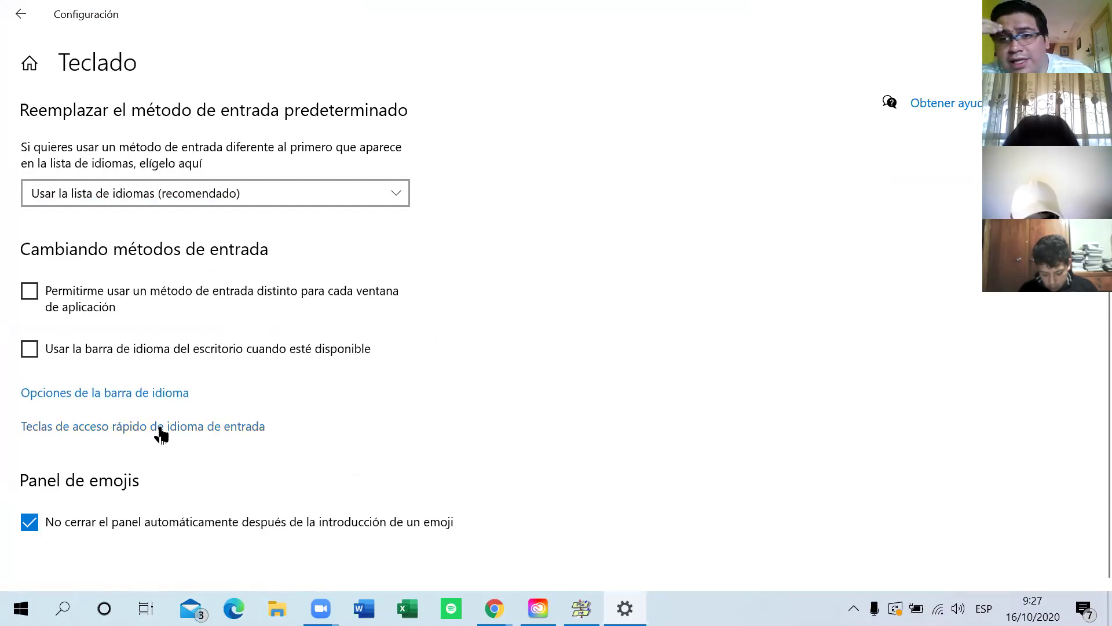
pyautogui.click(21, 15)
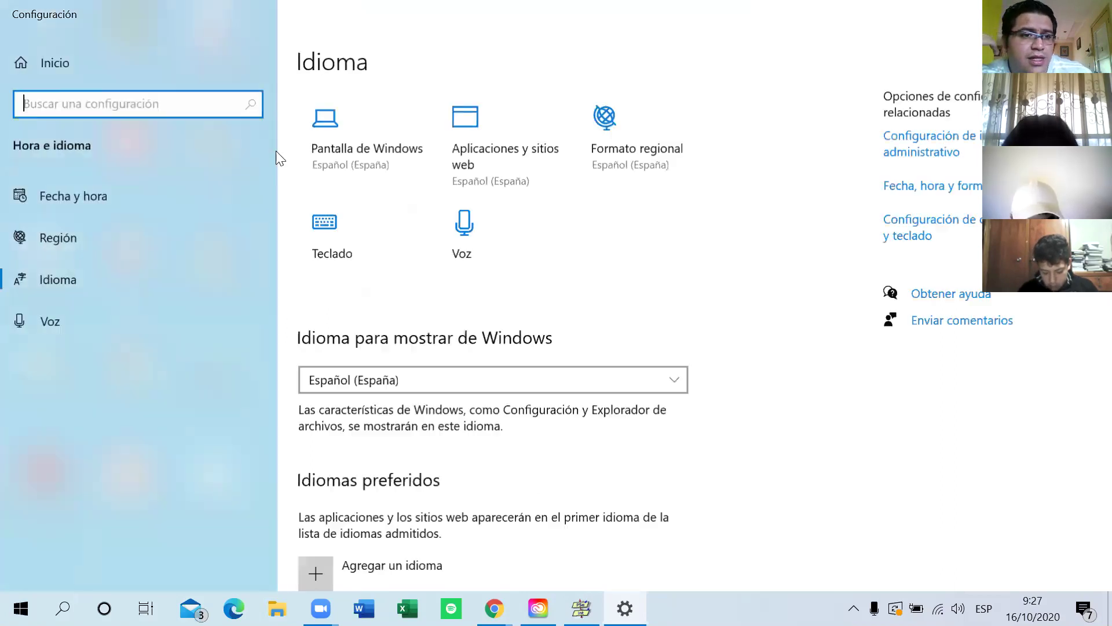
pyautogui.click(391, 370)
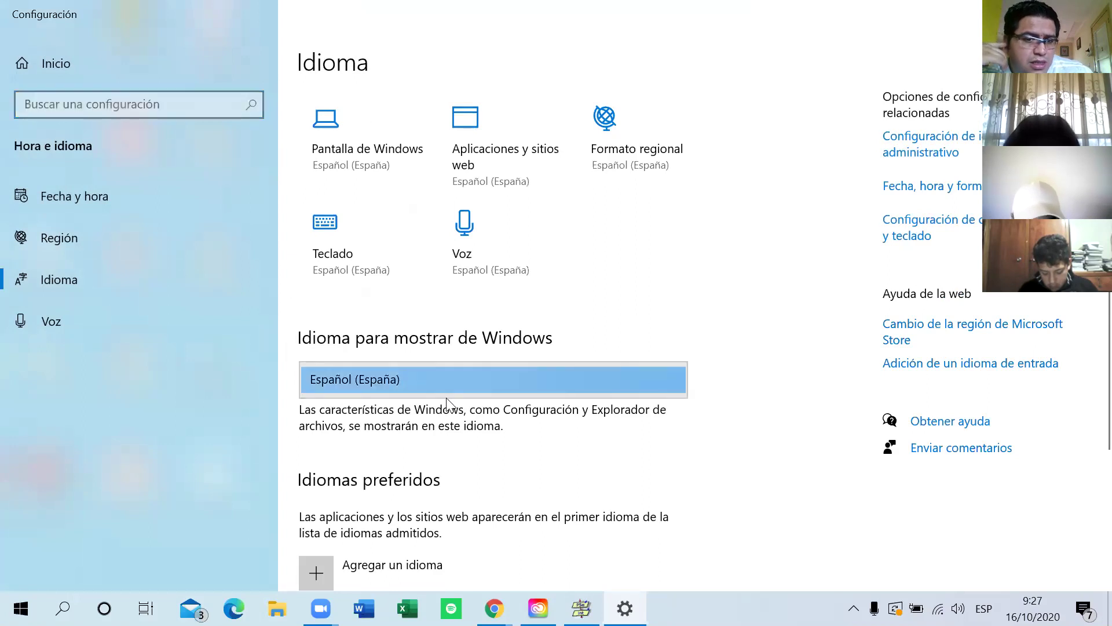
pyautogui.click(675, 376)
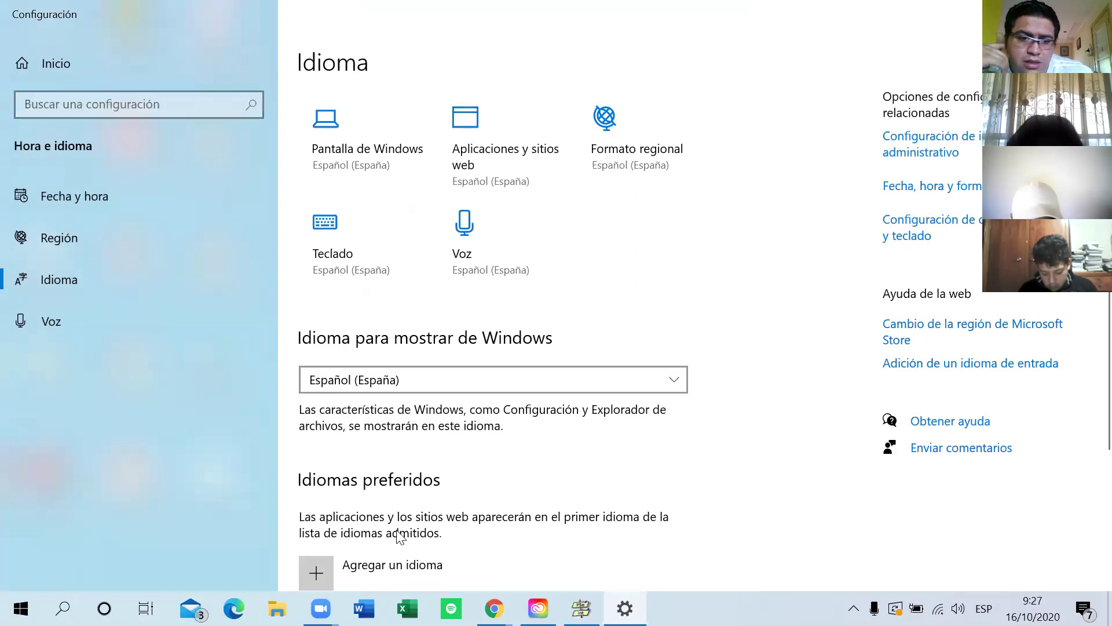
# Open the list of installable languages again and search it for "esta" and for "ingles"
pyautogui.click(398, 565)
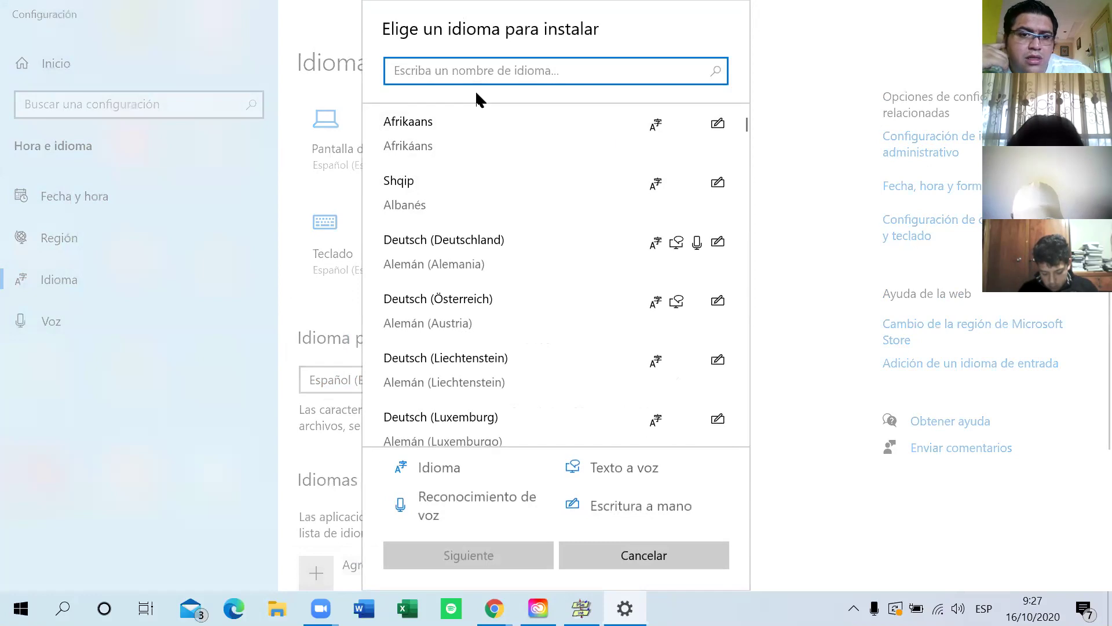
pyautogui.write('es')
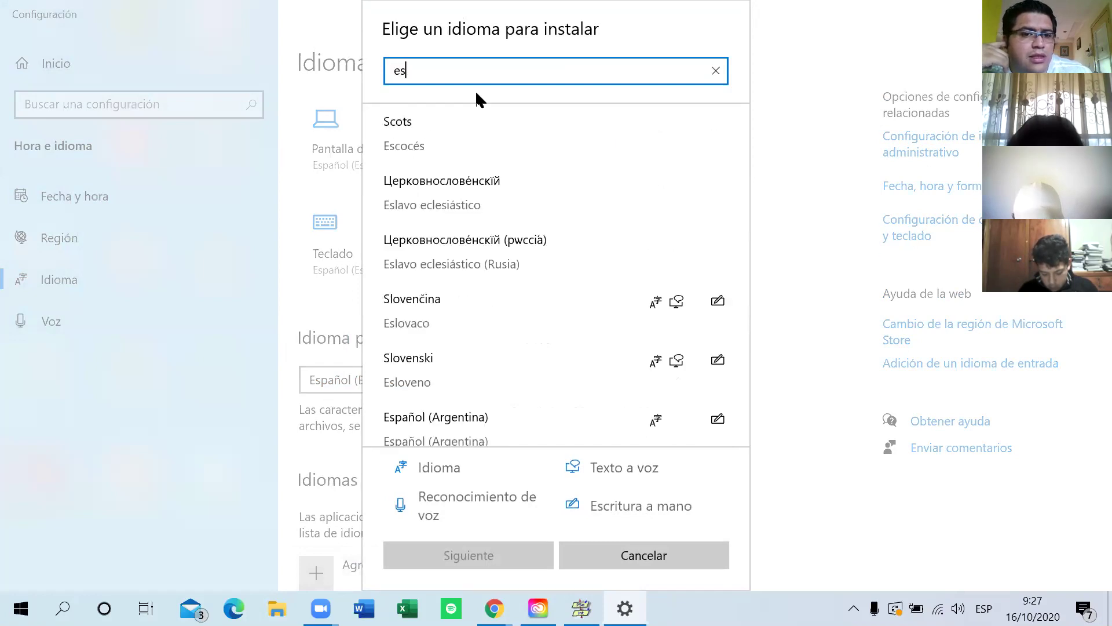
pyautogui.write('ta')
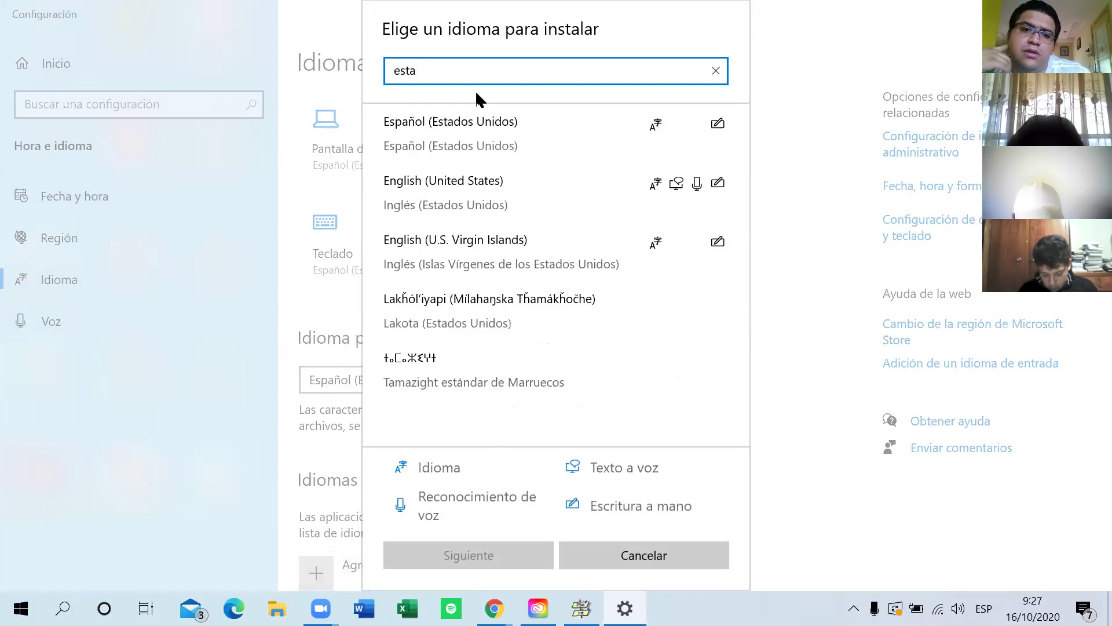
pyautogui.press('BackSpace')
pyautogui.press('BackSpace')
pyautogui.press('BackSpace')
pyautogui.press('BackSpace')
pyautogui.write('ingles')
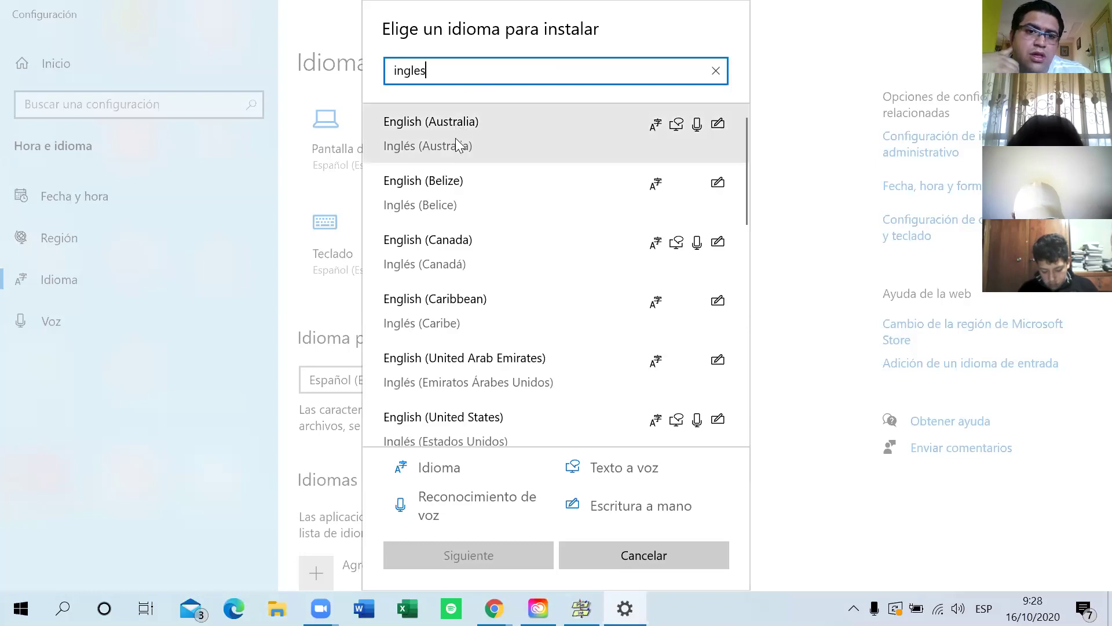
# Search the installable languages for "estados uni", clear the search and leave without installing a language
pyautogui.press('BackSpace')
pyautogui.press('BackSpace')
pyautogui.press('BackSpace')
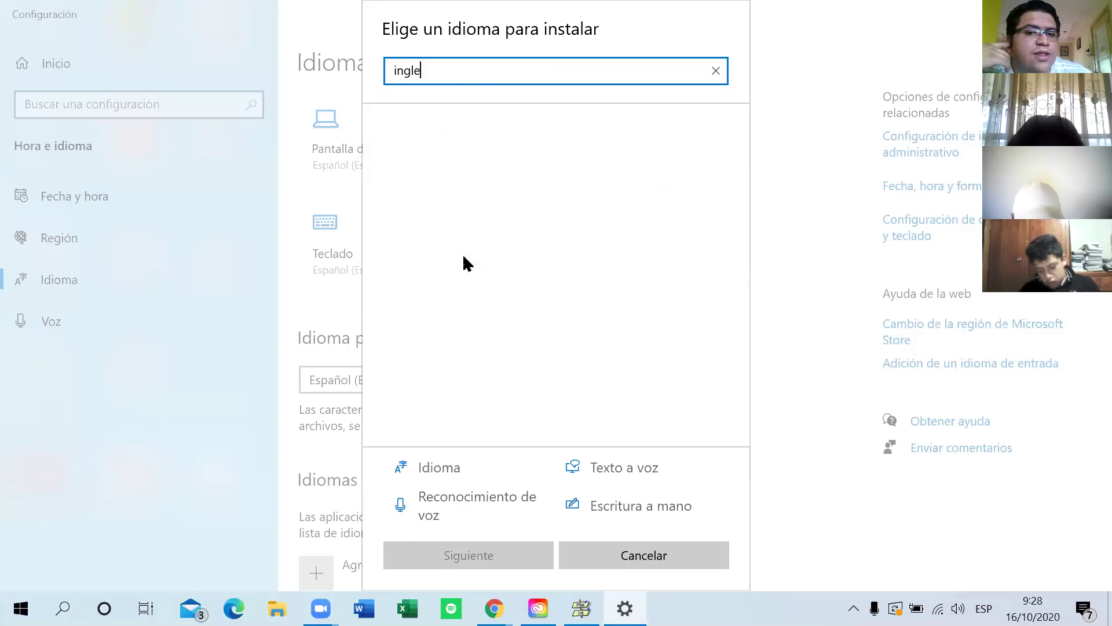
pyautogui.press('BackSpace')
pyautogui.press('BackSpace')
pyautogui.press('BackSpace')
pyautogui.write('esta')
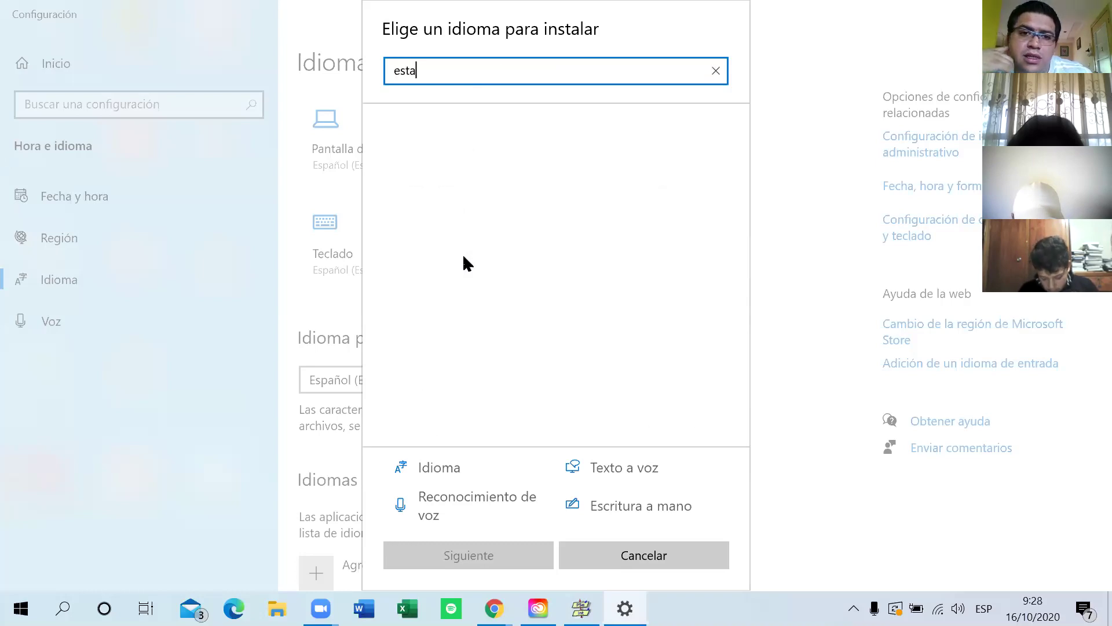
pyautogui.write('dos uni')
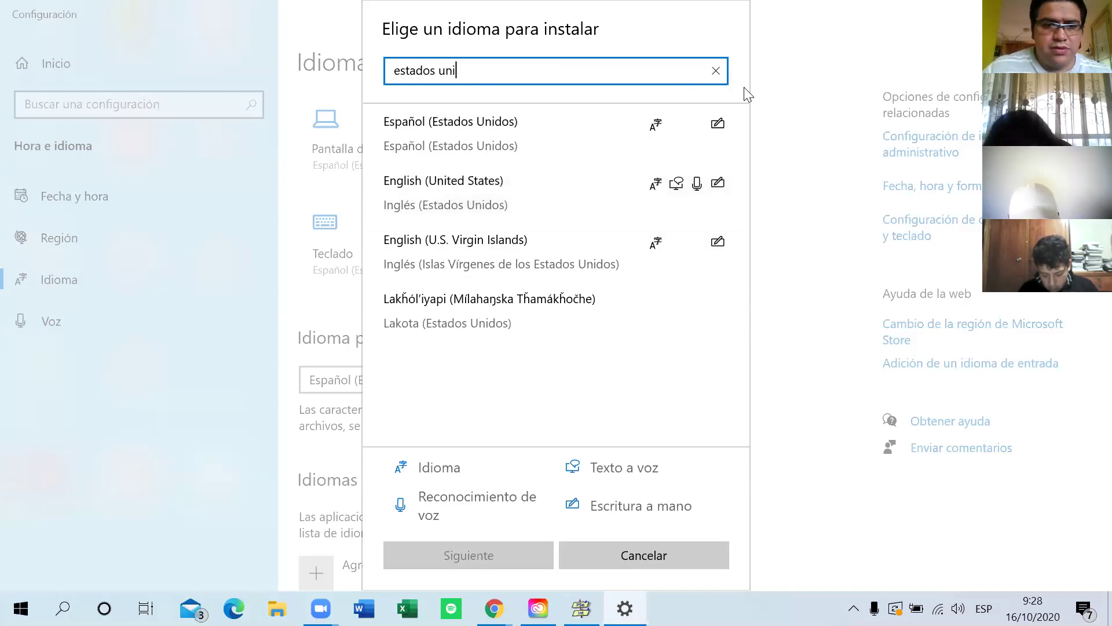
pyautogui.click(716, 71)
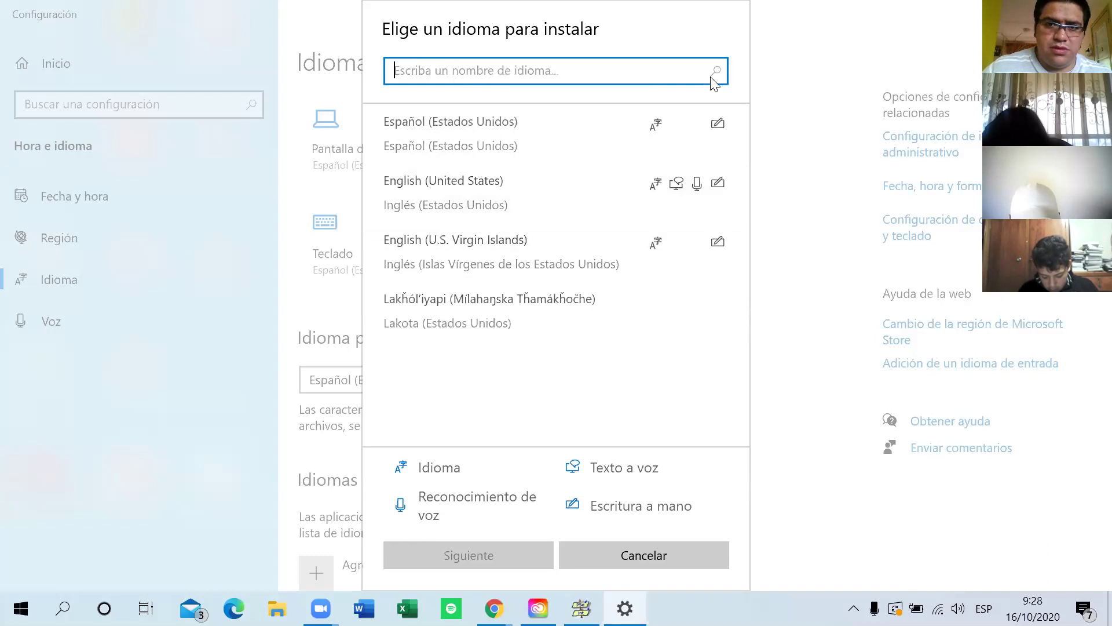
pyautogui.click(625, 559)
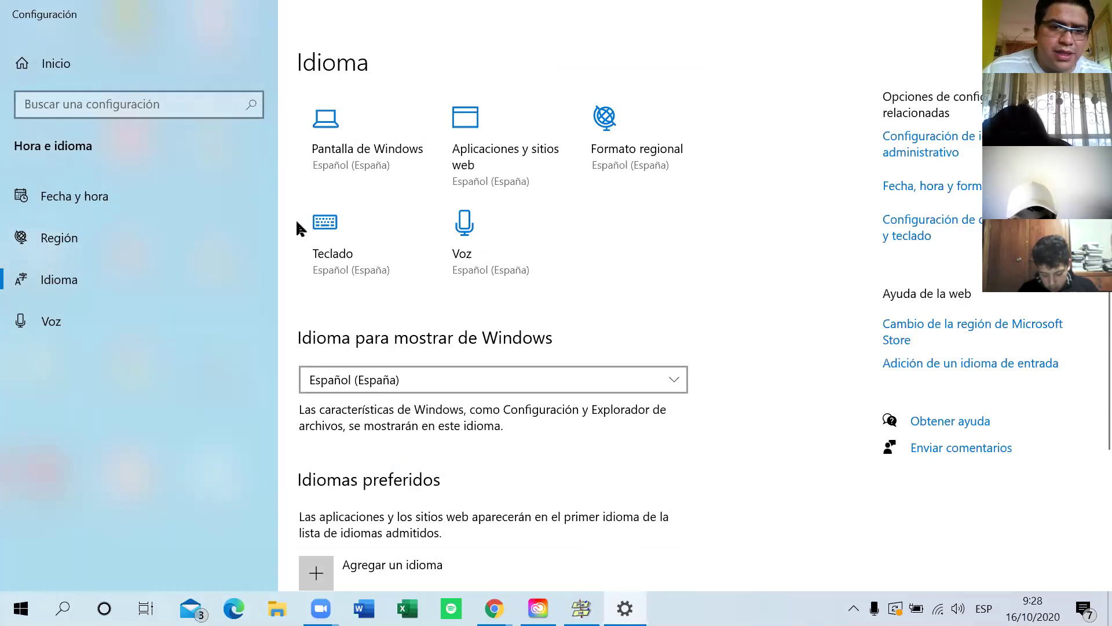
# Examine the keyboard input-method settings, including the language bar options, without changing them, and leave the language settings
pyautogui.click(319, 240)
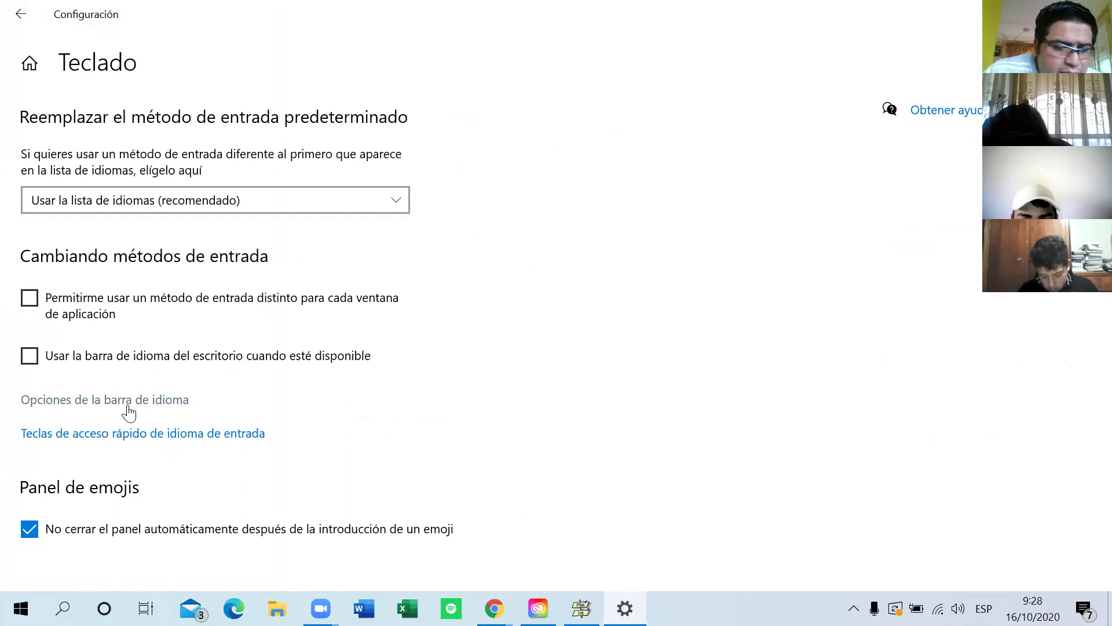
pyautogui.click(16, 8)
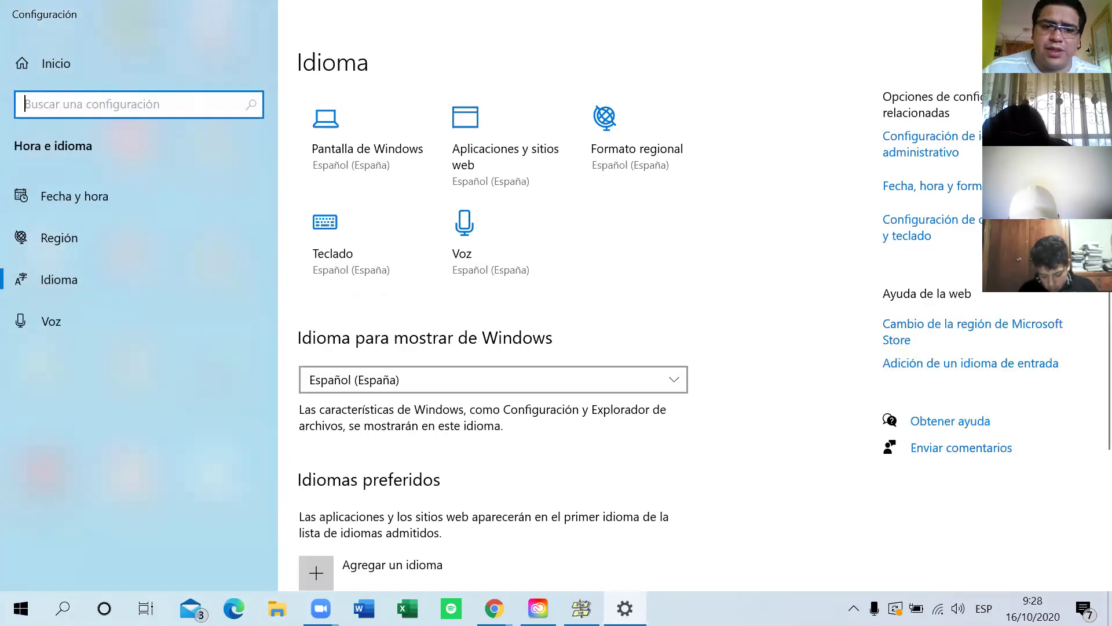
pyautogui.hotkey('alt', 'F4')
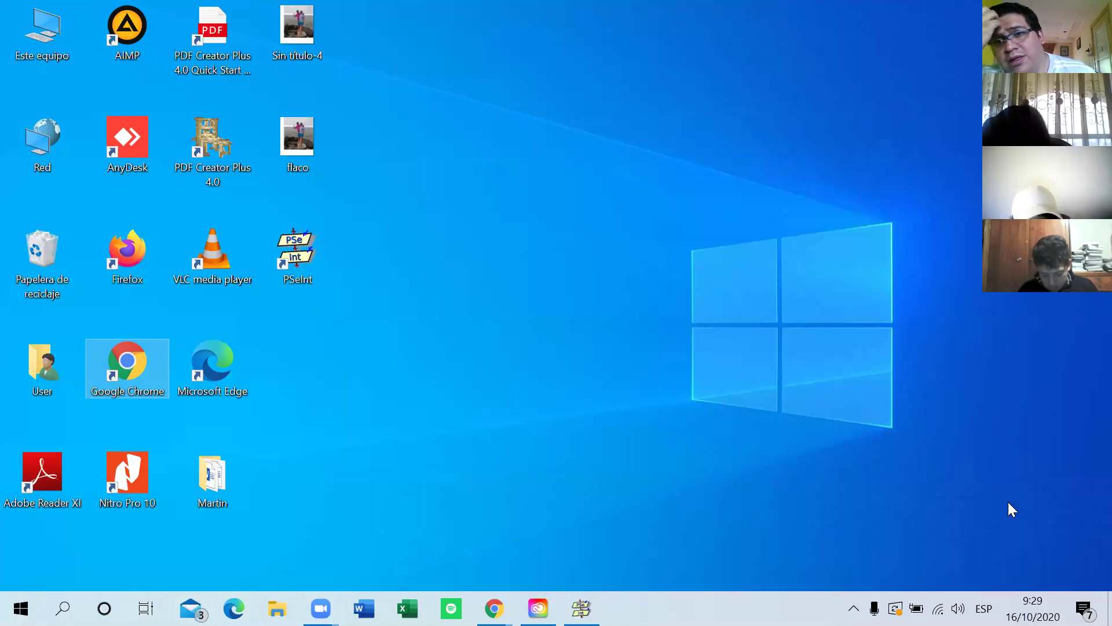
# Set the Windows display language to Español (Ecuador) in the language preferences and postpone signing out
pyautogui.click(983, 608)
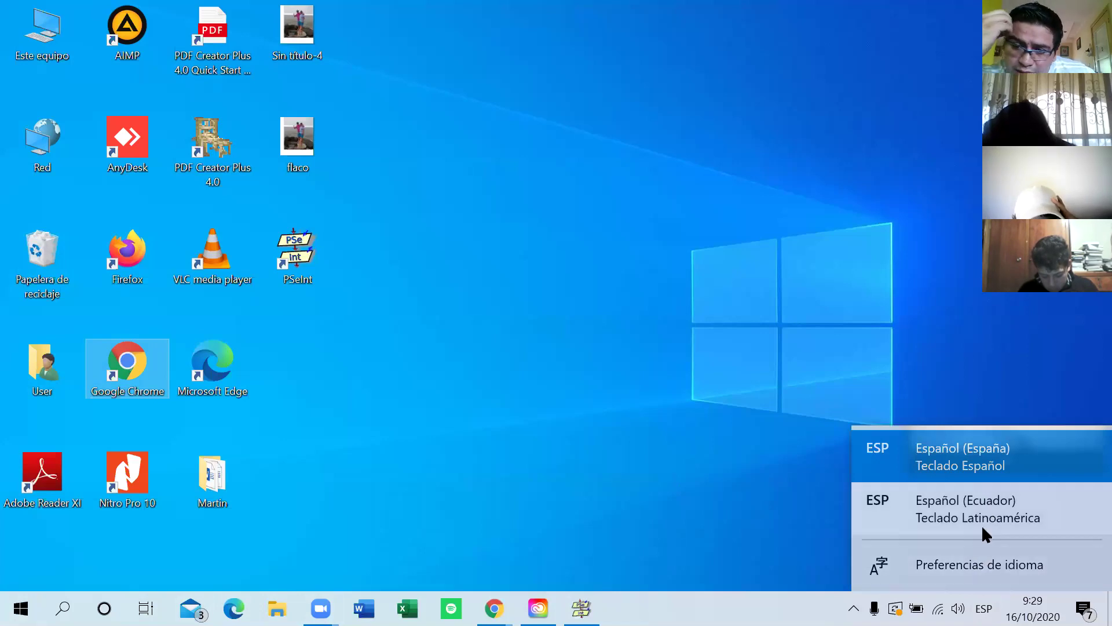
pyautogui.click(967, 574)
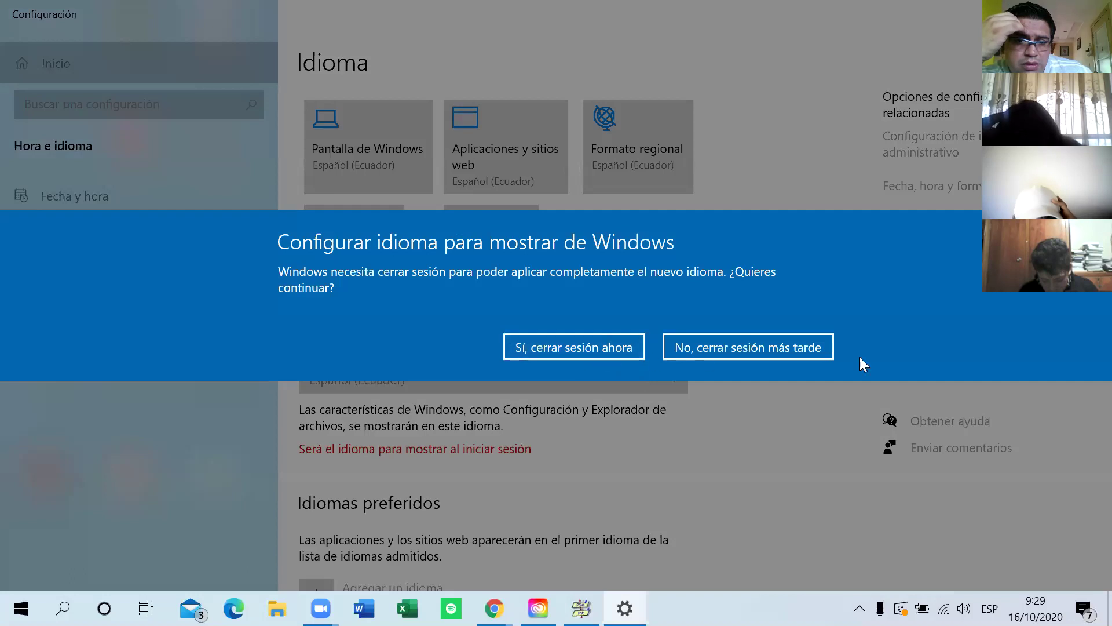
pyautogui.click(822, 352)
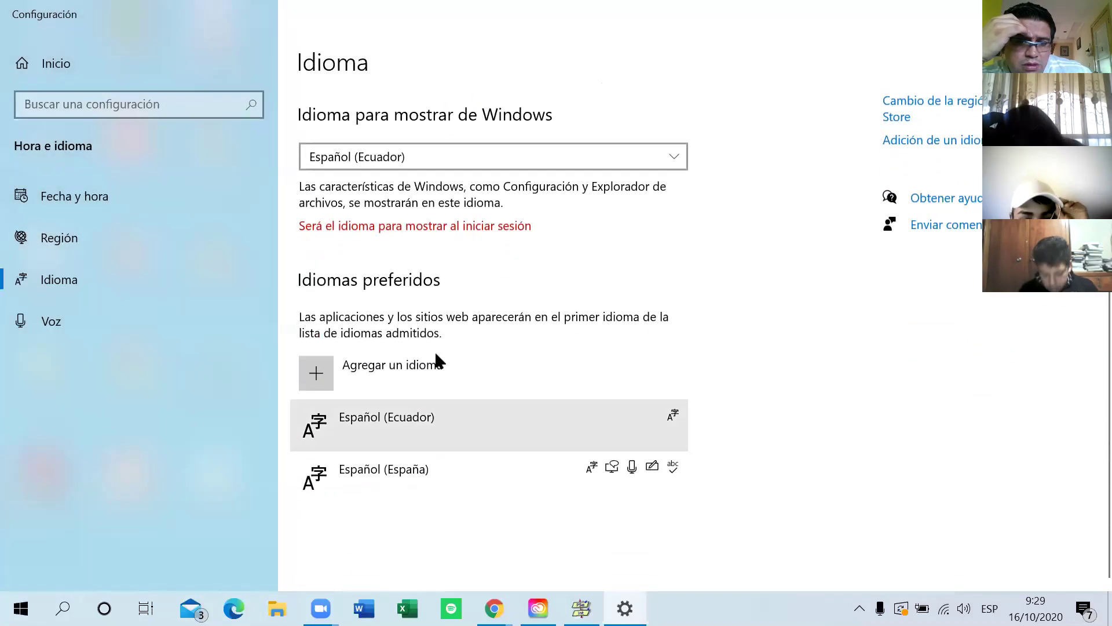
# Add the Estados Unidos - Internacional QWERTY keyboard to the language options of Español (Ecuador)
pyautogui.click(436, 413)
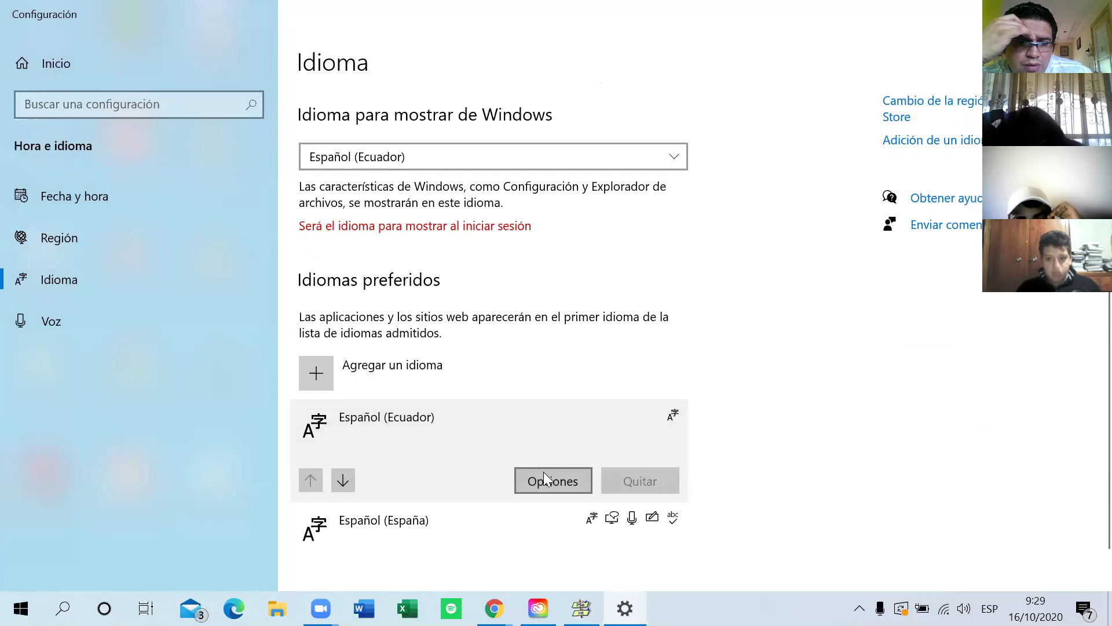
pyautogui.click(536, 470)
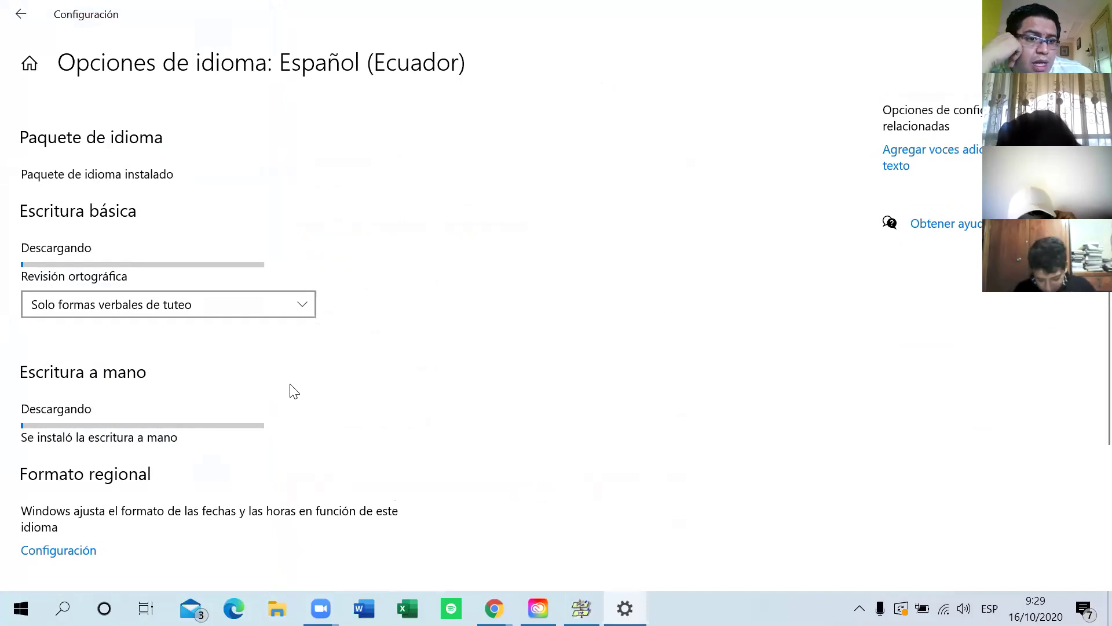
pyautogui.scroll(-2, 294, 391)
pyautogui.scroll(-2, 294, 392)
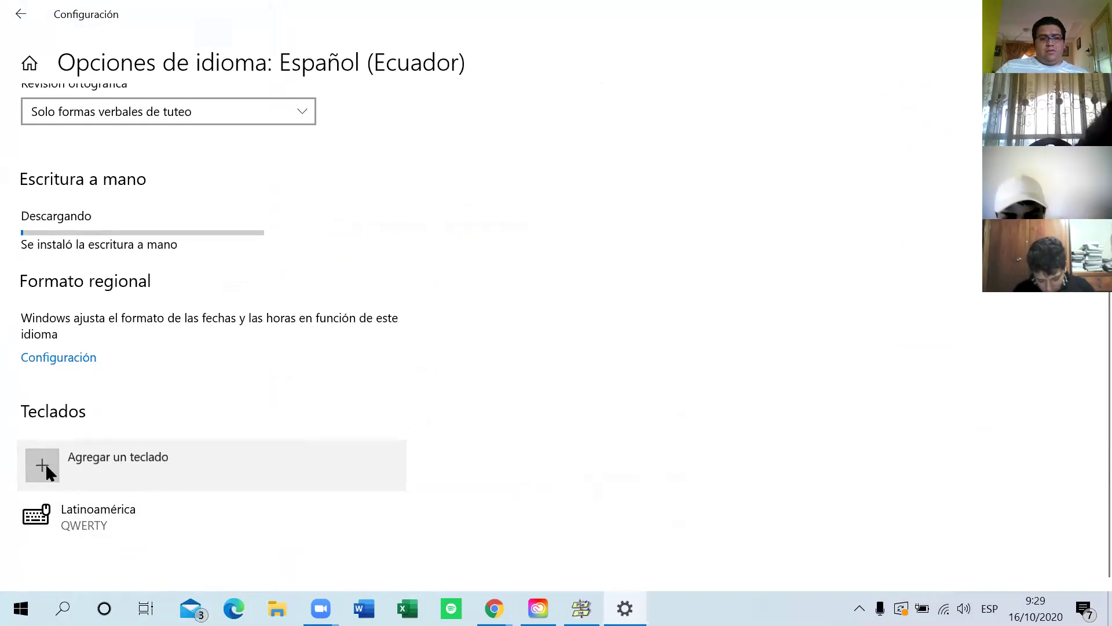
pyautogui.click(101, 473)
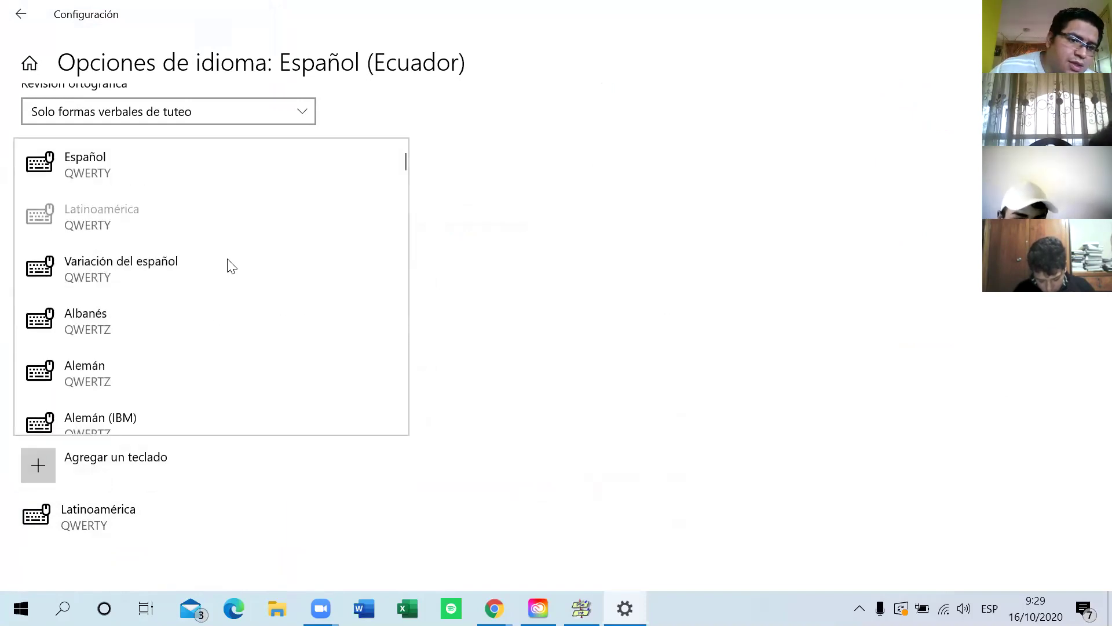
pyautogui.scroll(-2, 203, 269)
pyautogui.scroll(-3, 203, 264)
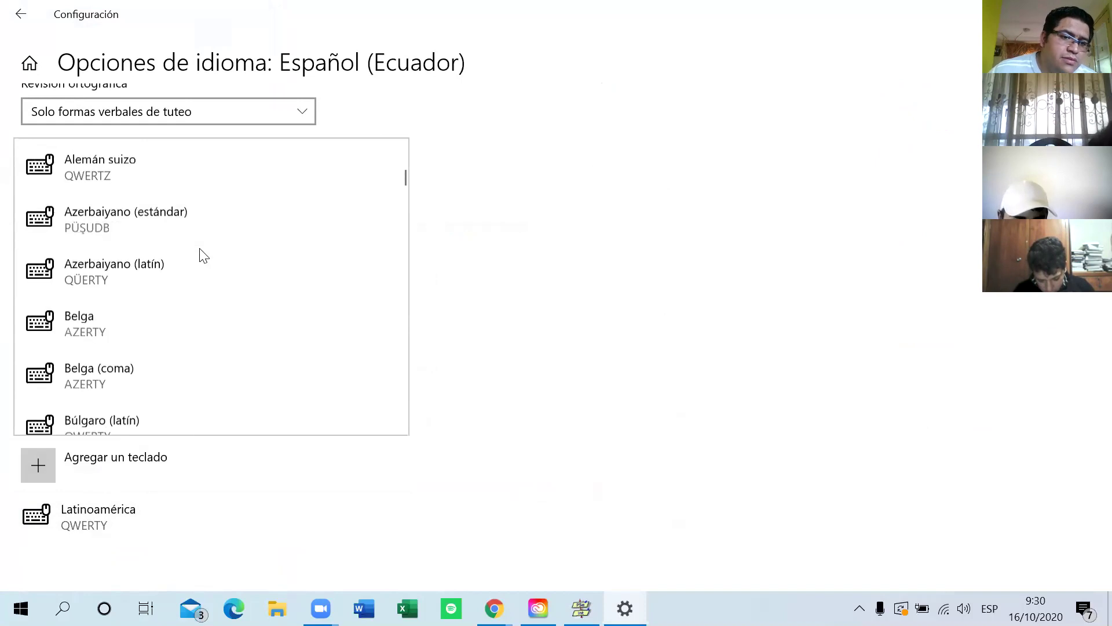
pyautogui.scroll(-5, 203, 255)
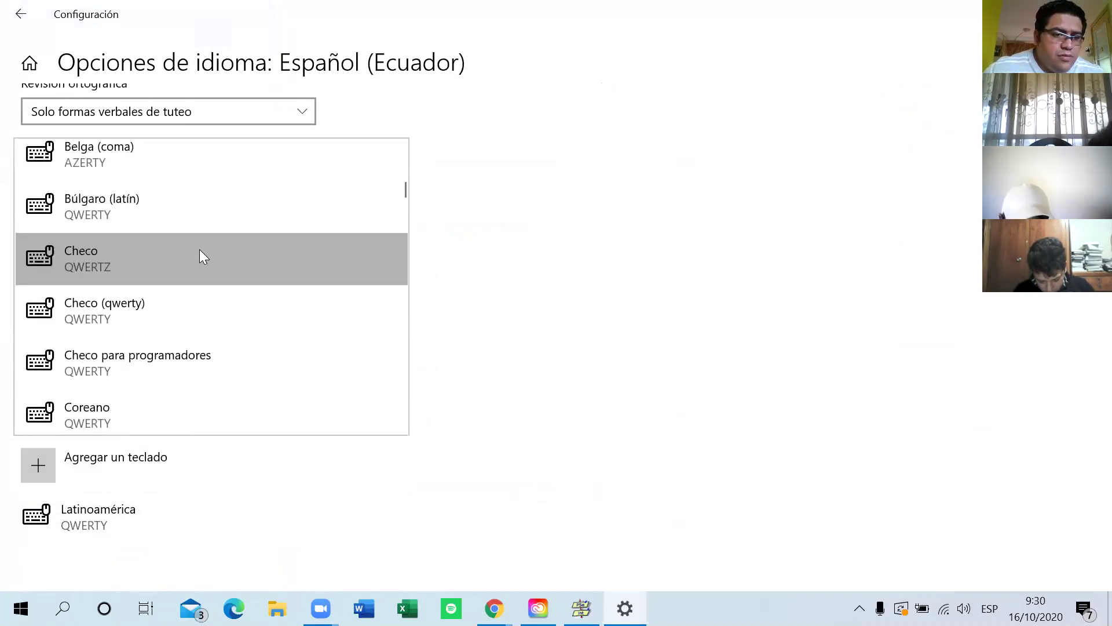
pyautogui.scroll(-2, 200, 251)
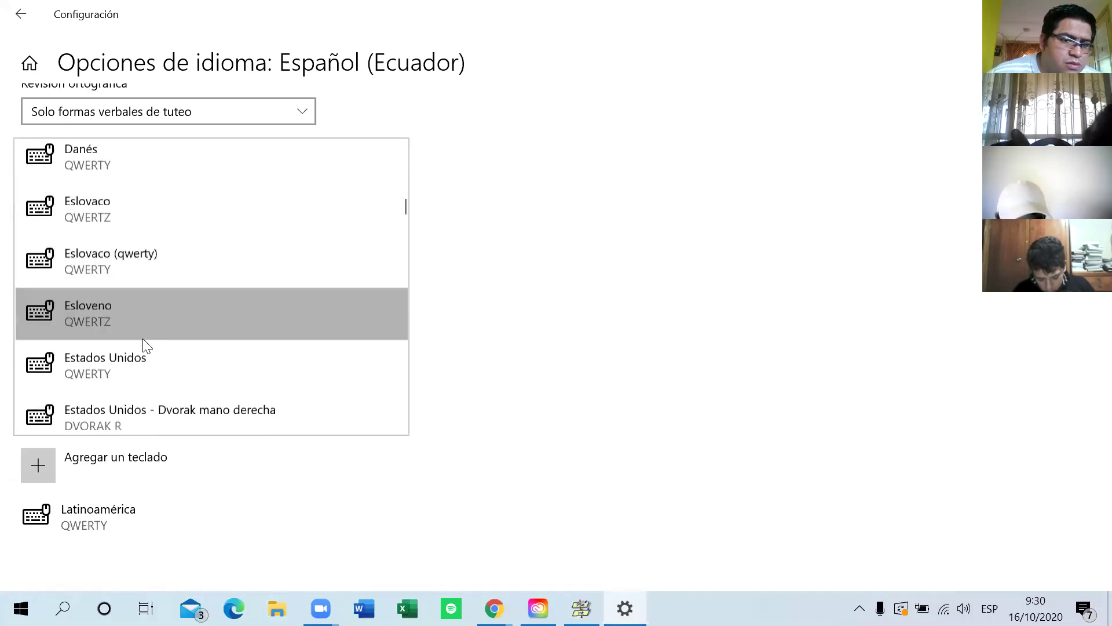
pyautogui.scroll(-1, 139, 354)
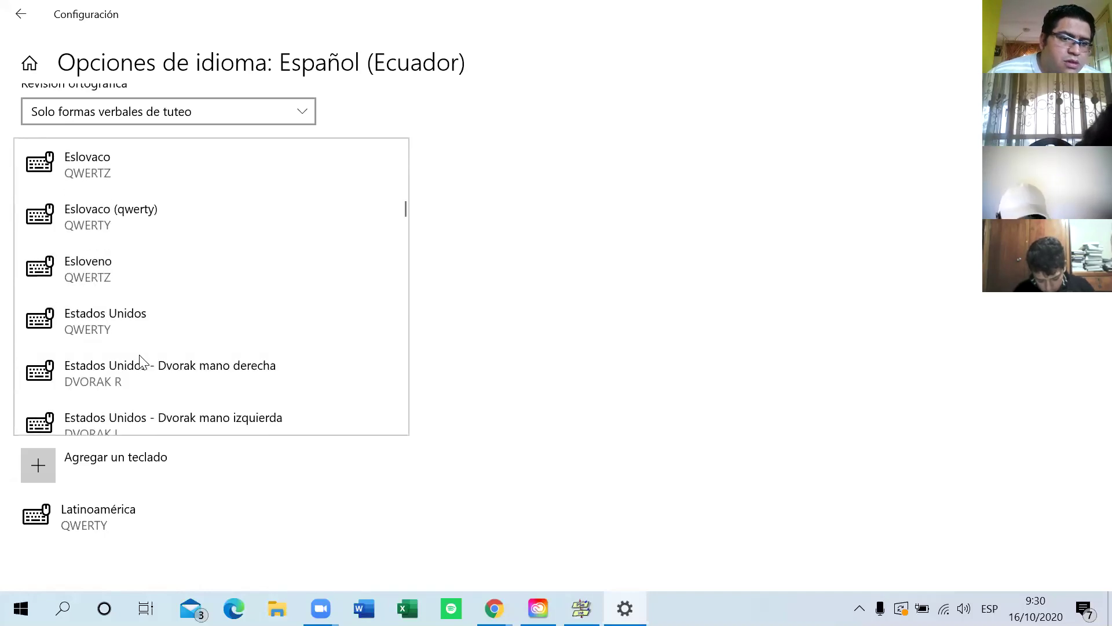
pyautogui.scroll(-1, 139, 354)
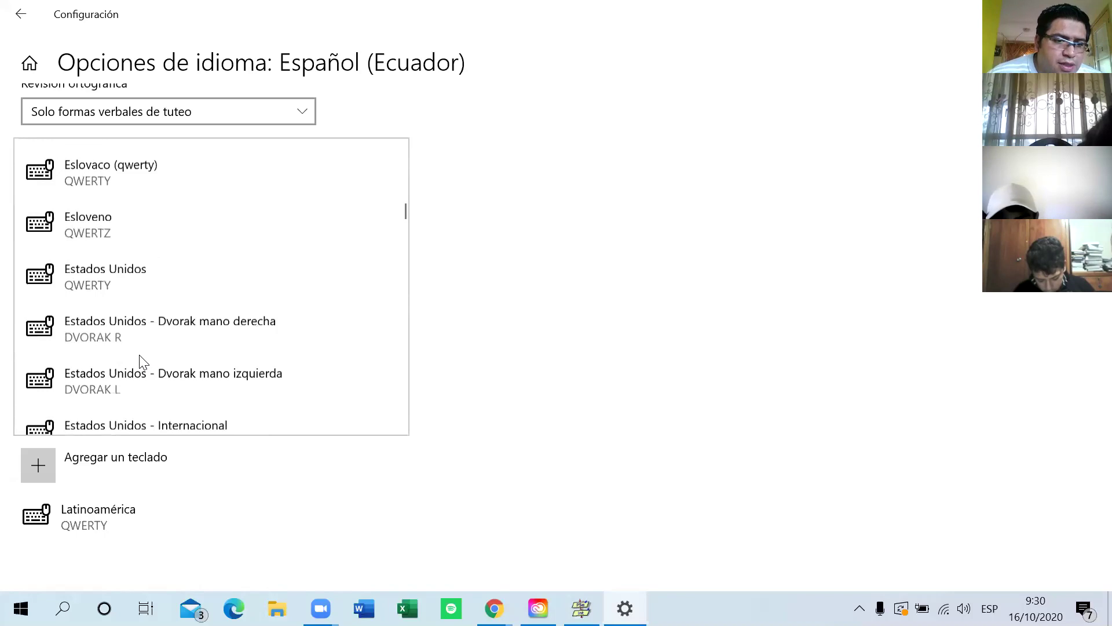
pyautogui.scroll(-2, 151, 341)
pyautogui.click(174, 302)
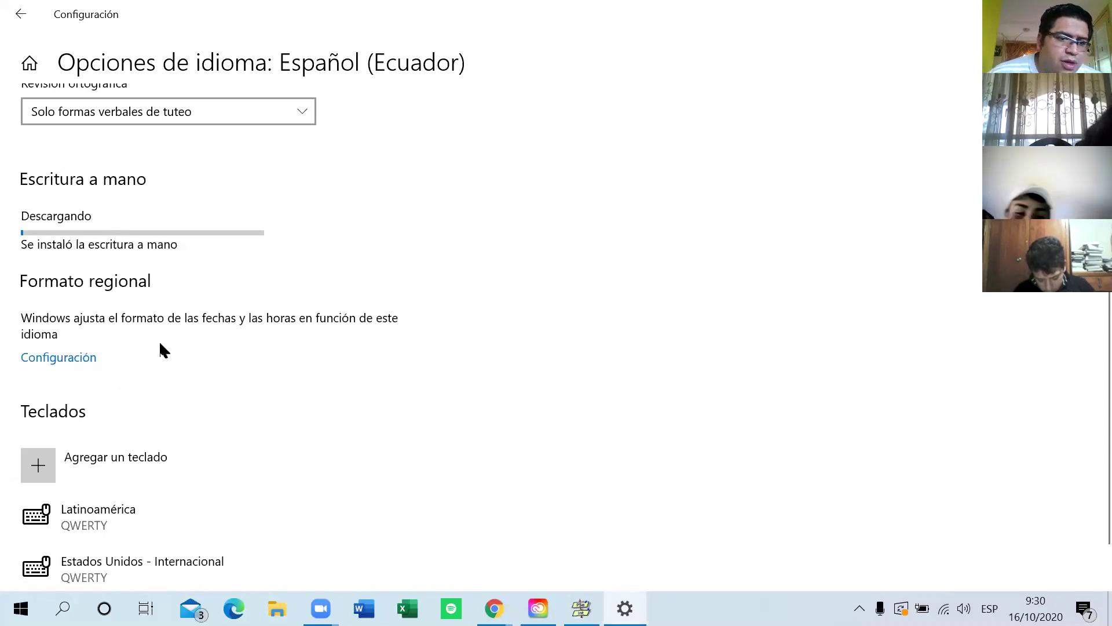
# Remove the Latinoamérica keyboard from Español (Ecuador) and close the settings
pyautogui.scroll(-1, 160, 343)
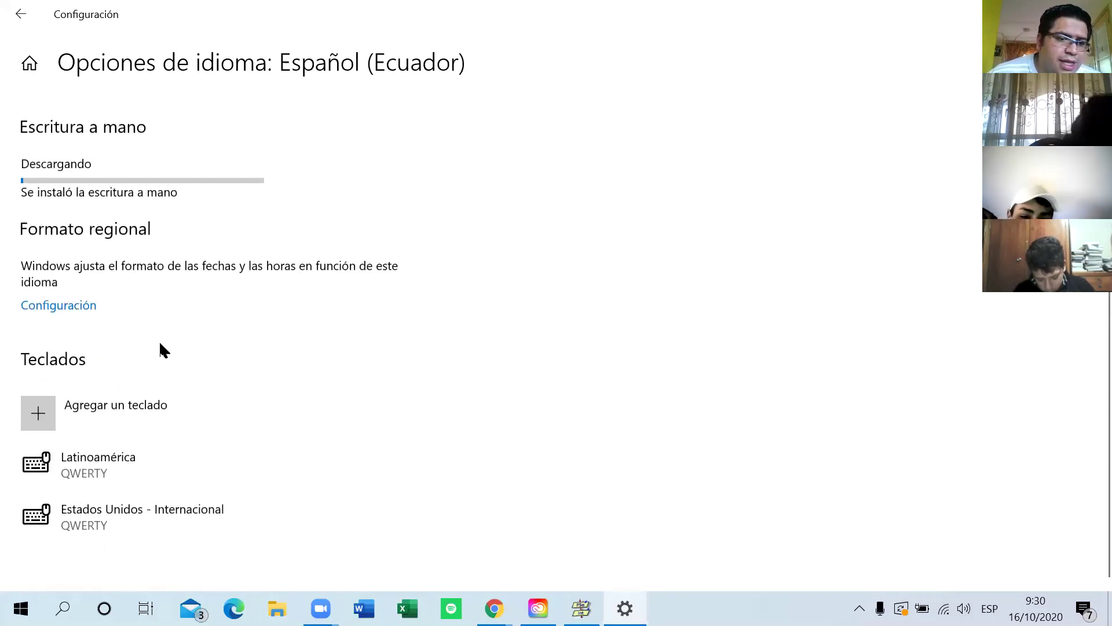
pyautogui.click(101, 460)
pyautogui.click(326, 527)
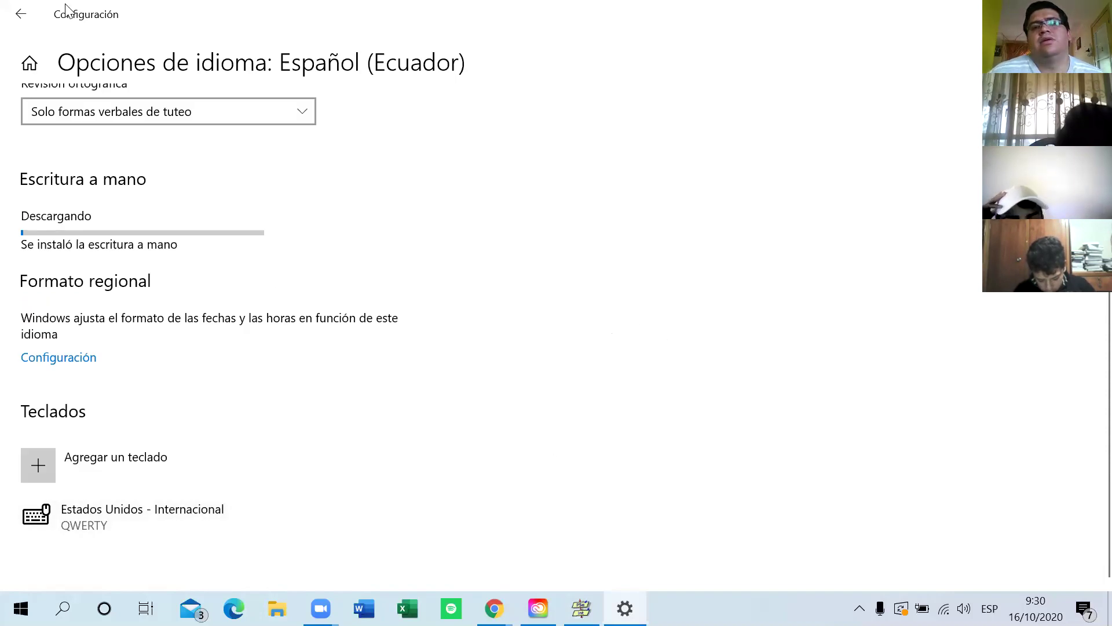
pyautogui.click(6, 15)
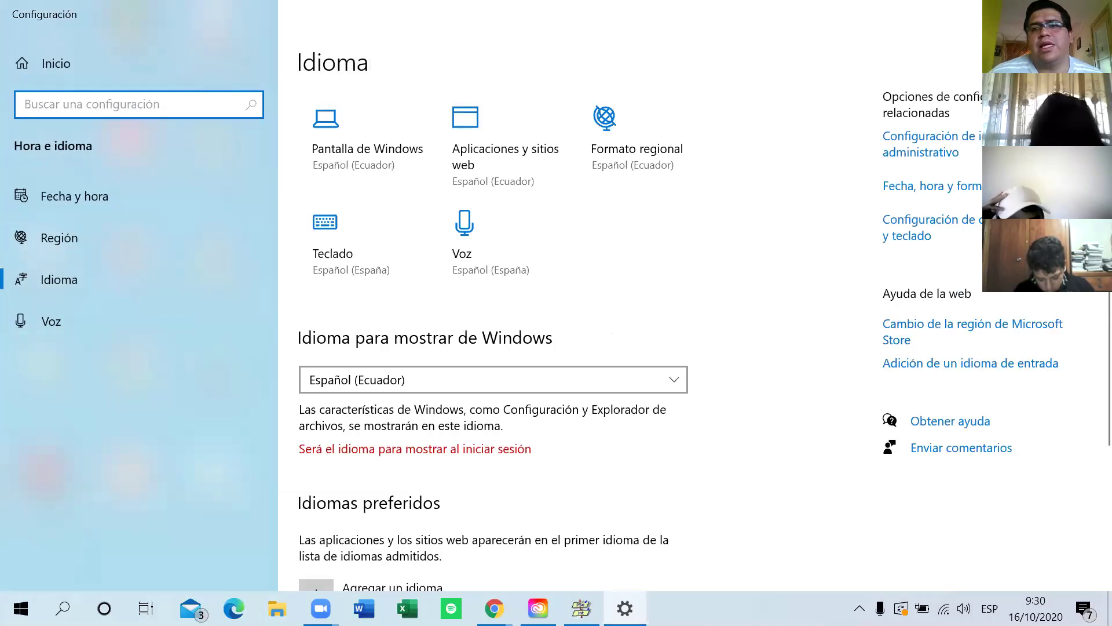
pyautogui.hotkey('alt', 'F4')
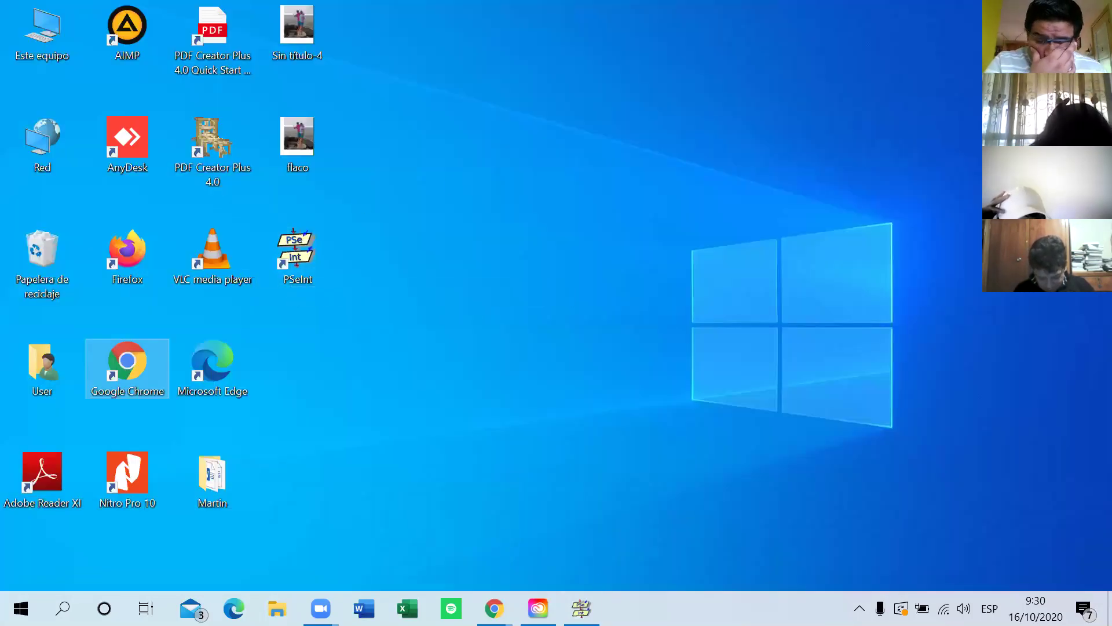
# Check which input languages and keyboards can be selected, and switch to PSeInt
pyautogui.click(581, 608)
pyautogui.click(581, 608)
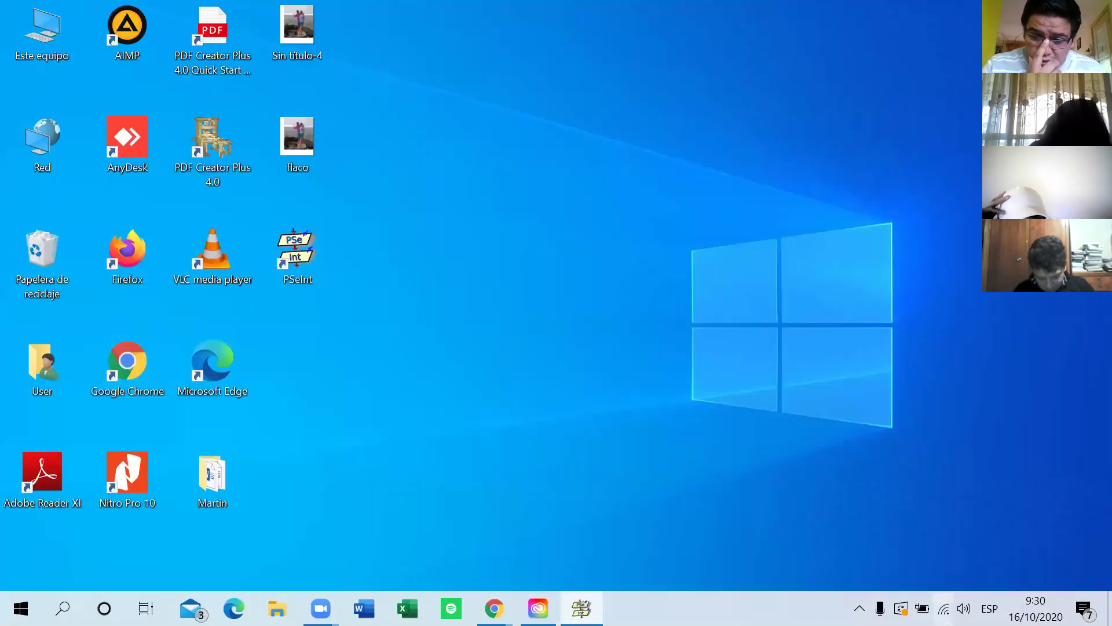
pyautogui.click(990, 608)
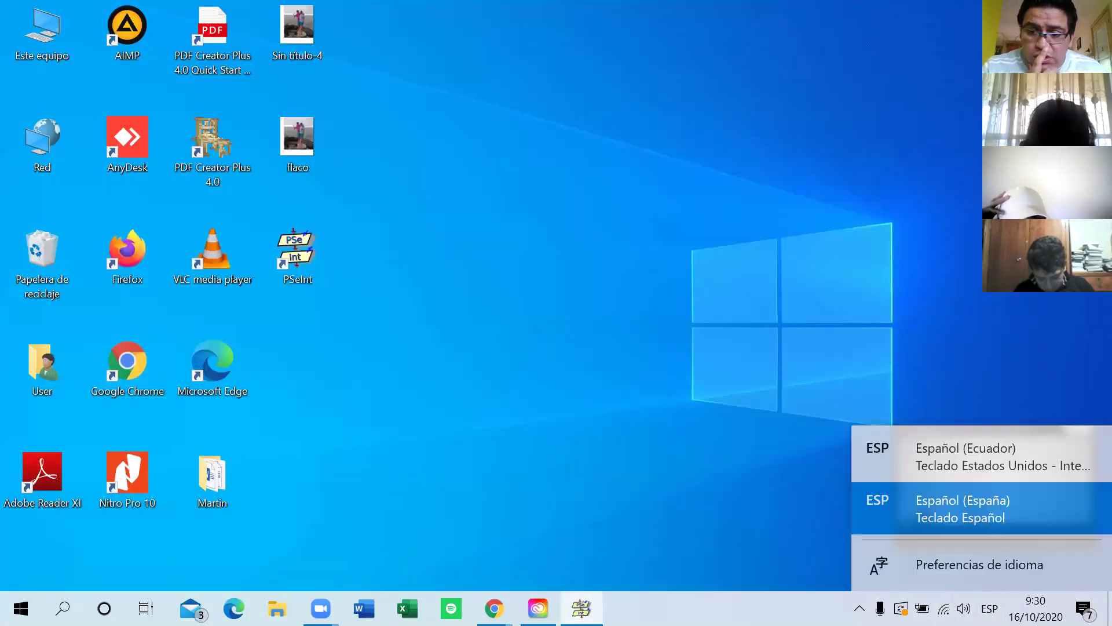
pyautogui.click(961, 559)
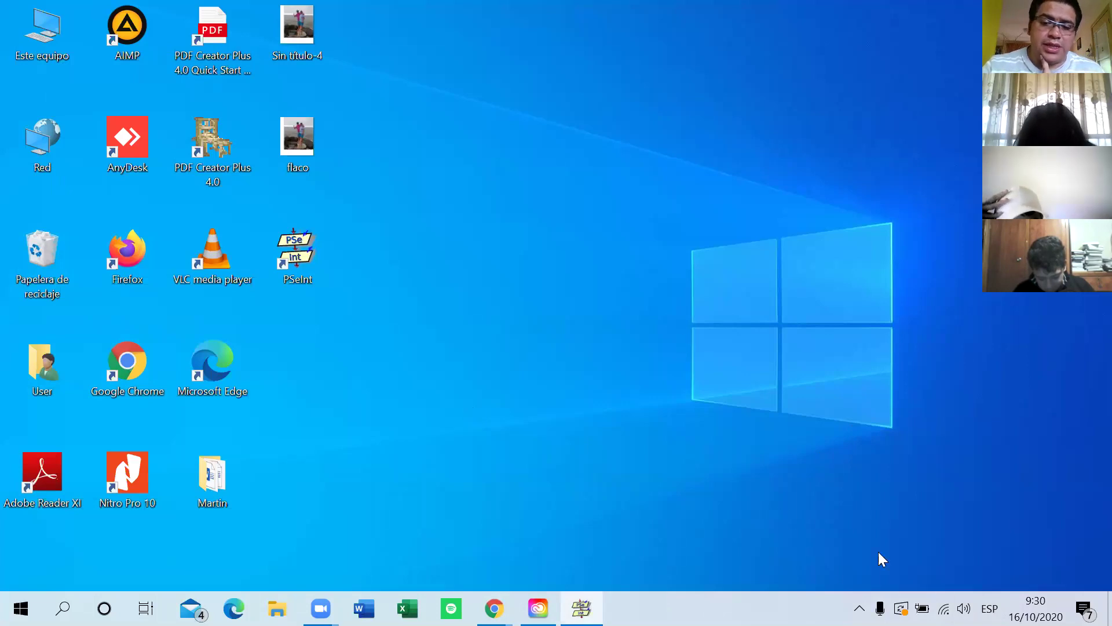
pyautogui.click(582, 608)
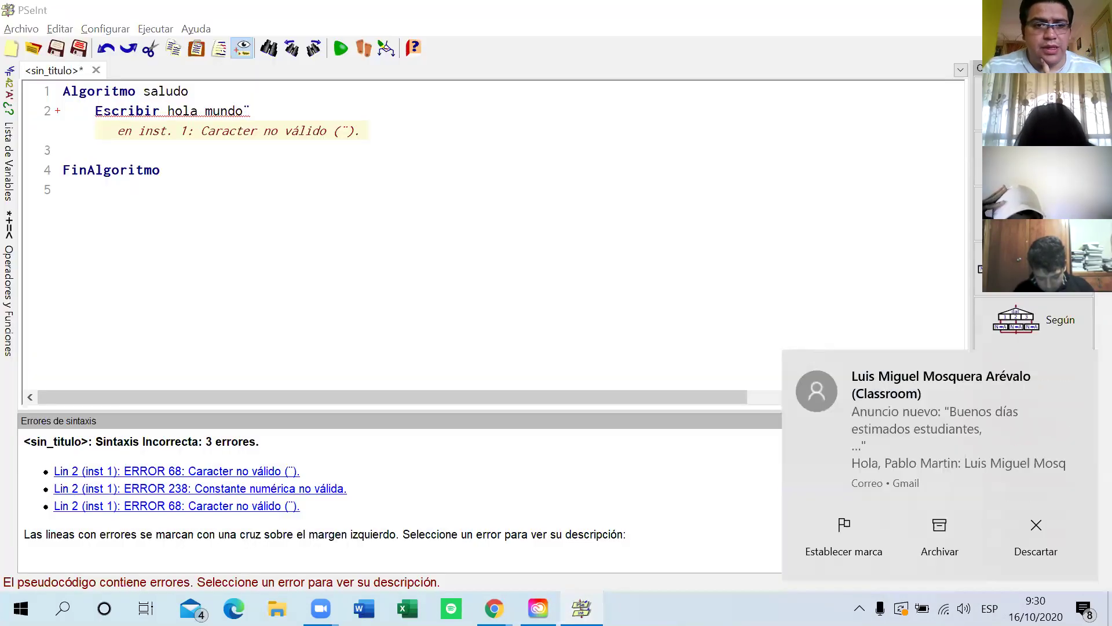
pyautogui.click(581, 609)
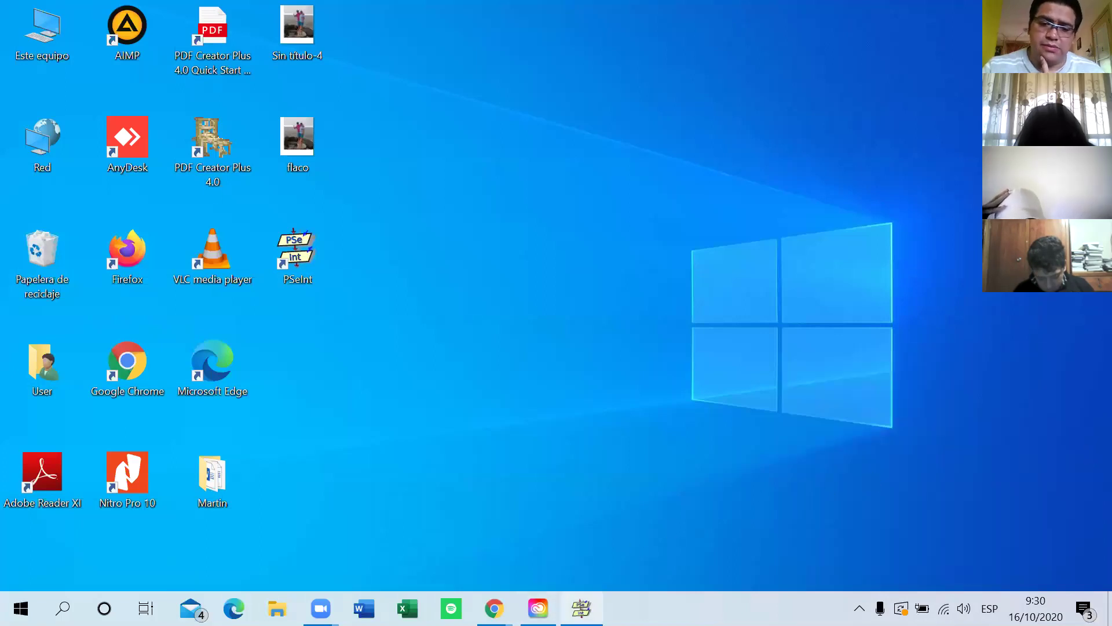
pyautogui.click(582, 608)
# Try the characters {, >, ', _ and + in front of hola mundo on the Escribir line, deleting each one
pyautogui.click(166, 107)
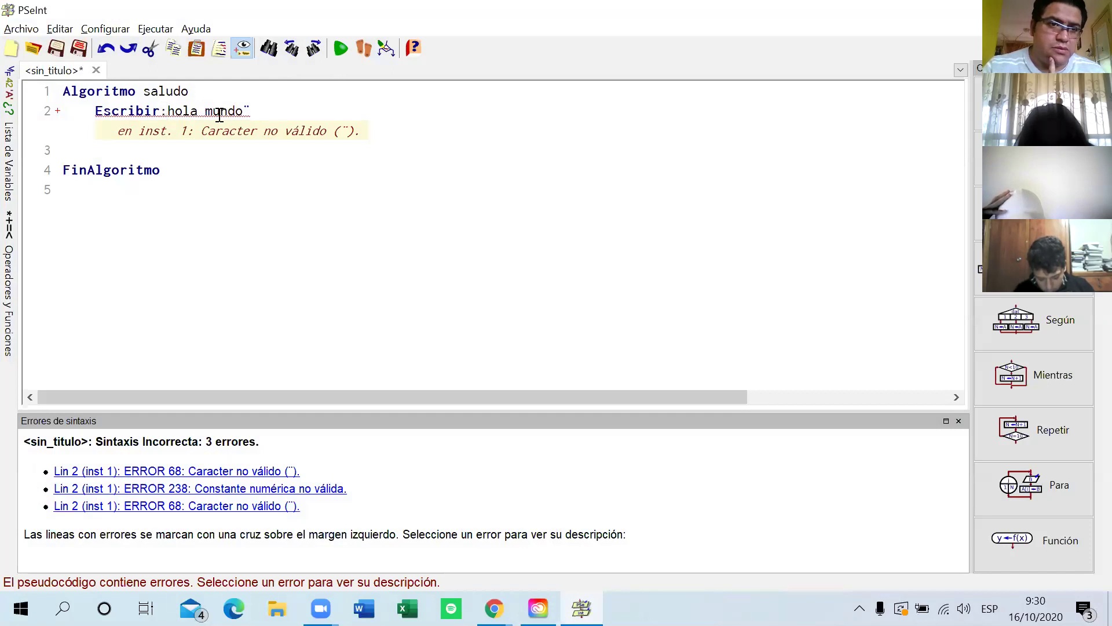
pyautogui.press('BackSpace')
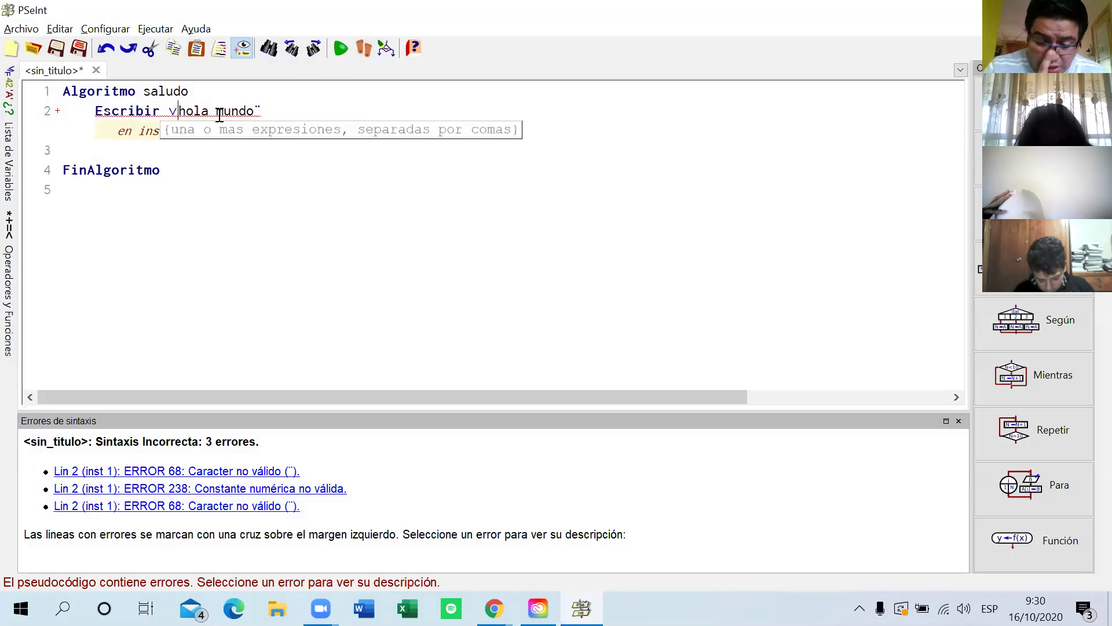
pyautogui.press('BackSpace')
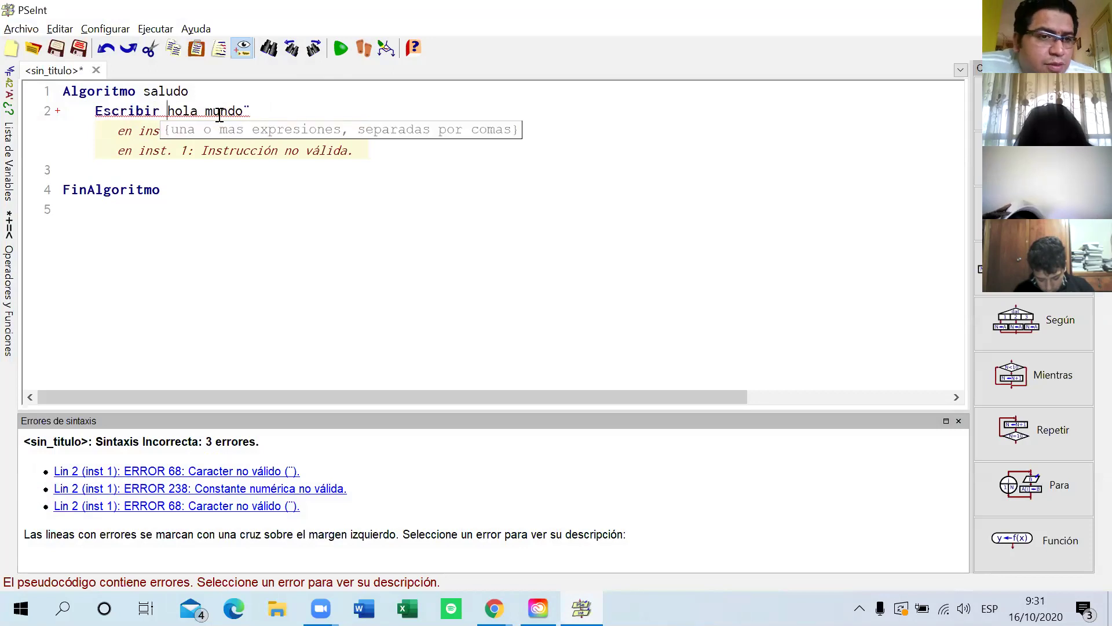
pyautogui.write('{')
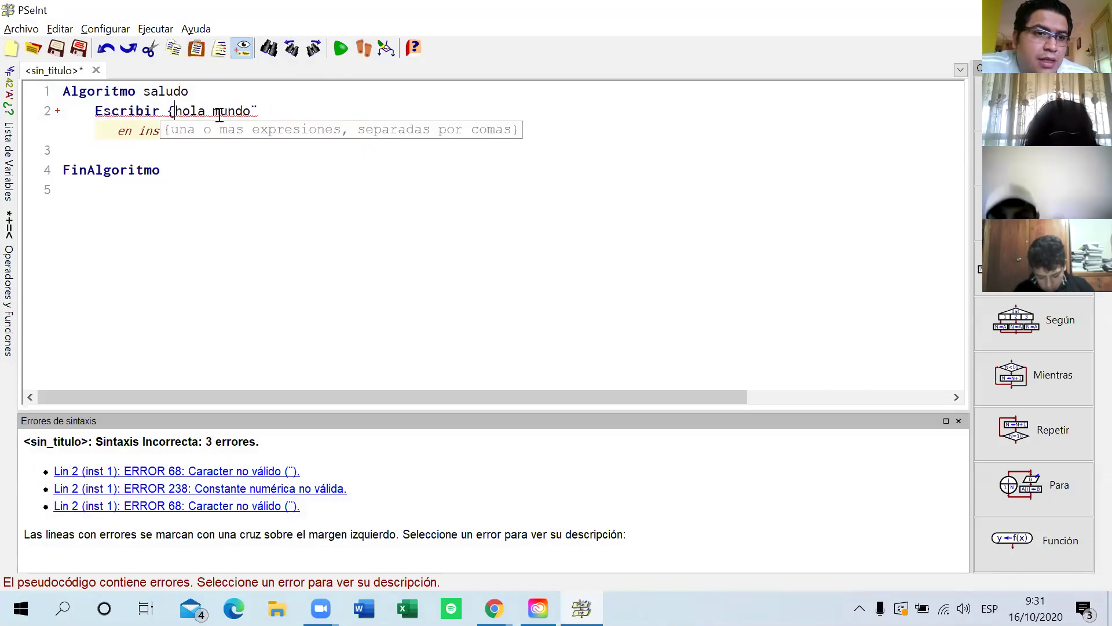
pyautogui.press('BackSpace')
pyautogui.write('{')
pyautogui.press('BackSpace')
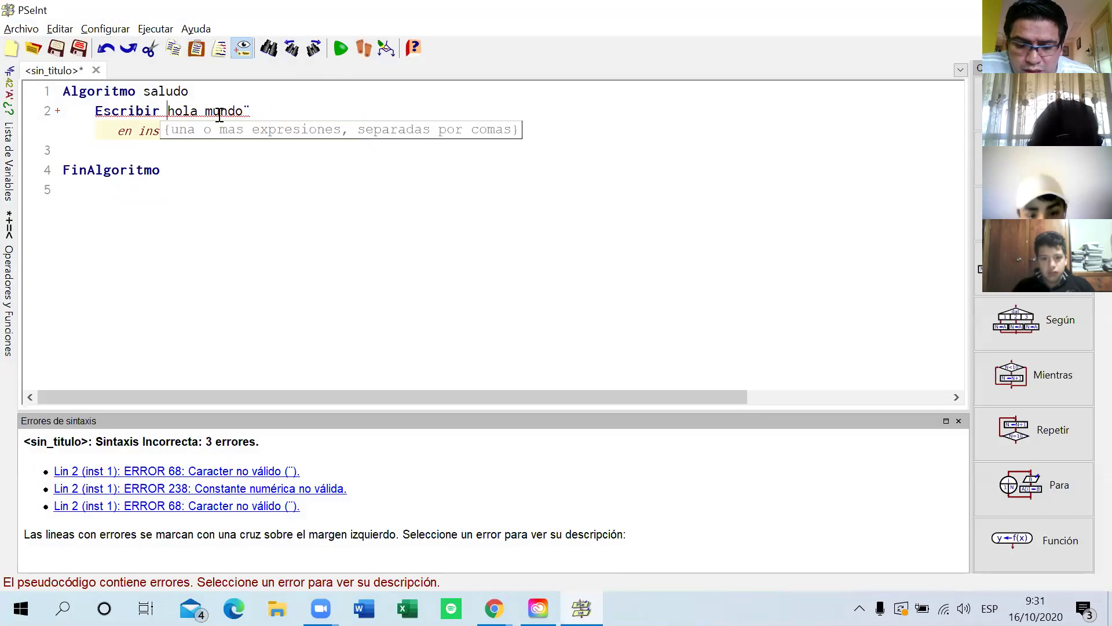
pyautogui.write('>')
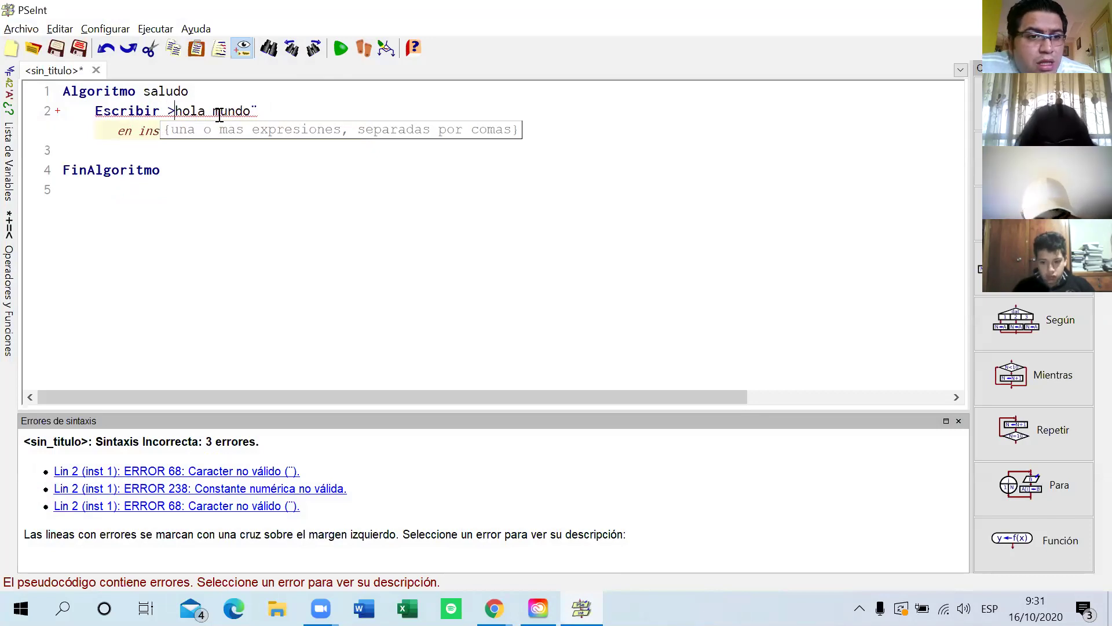
pyautogui.press('BackSpace')
pyautogui.write('>')
pyautogui.press('BackSpace')
pyautogui.write("'")
pyautogui.press('BackSpace')
pyautogui.write("'")
pyautogui.press('BackSpace')
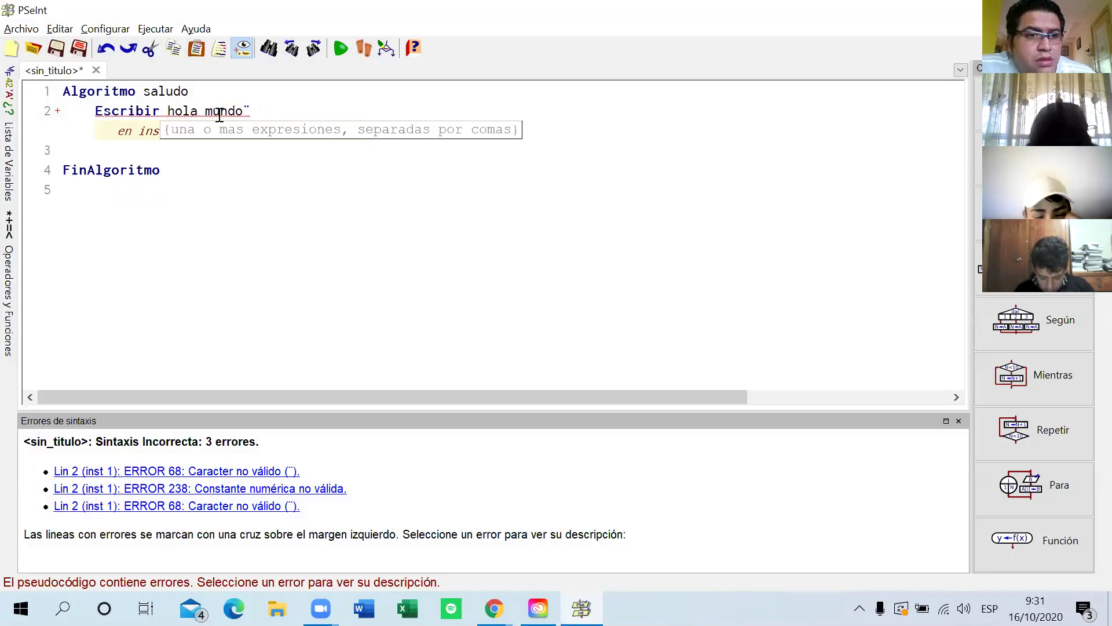
pyautogui.write('_')
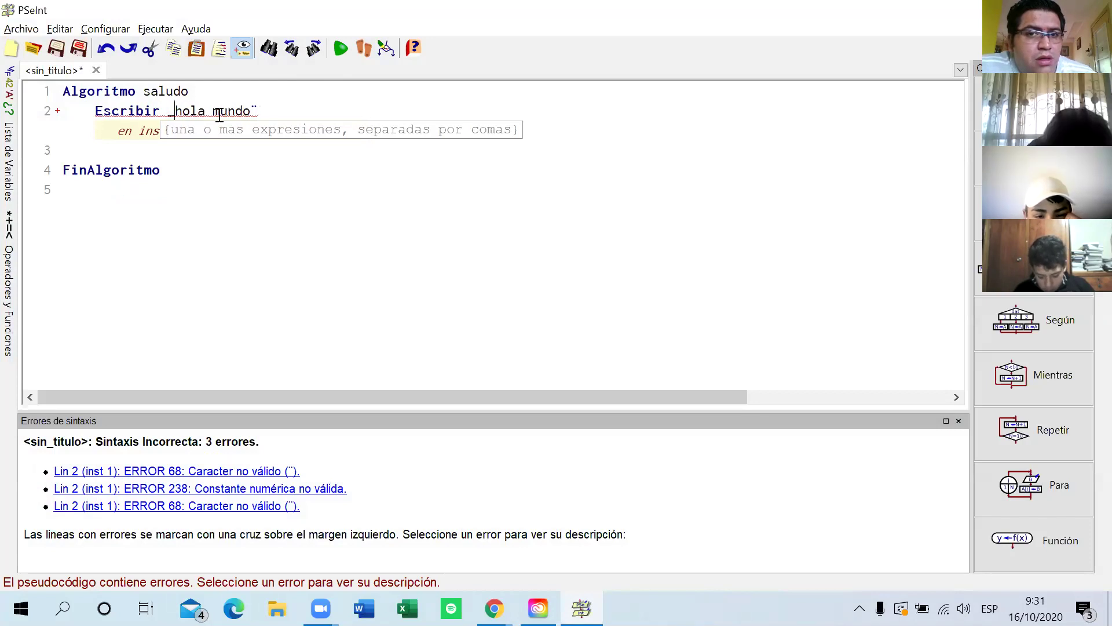
pyautogui.press('BackSpace')
pyautogui.write('+')
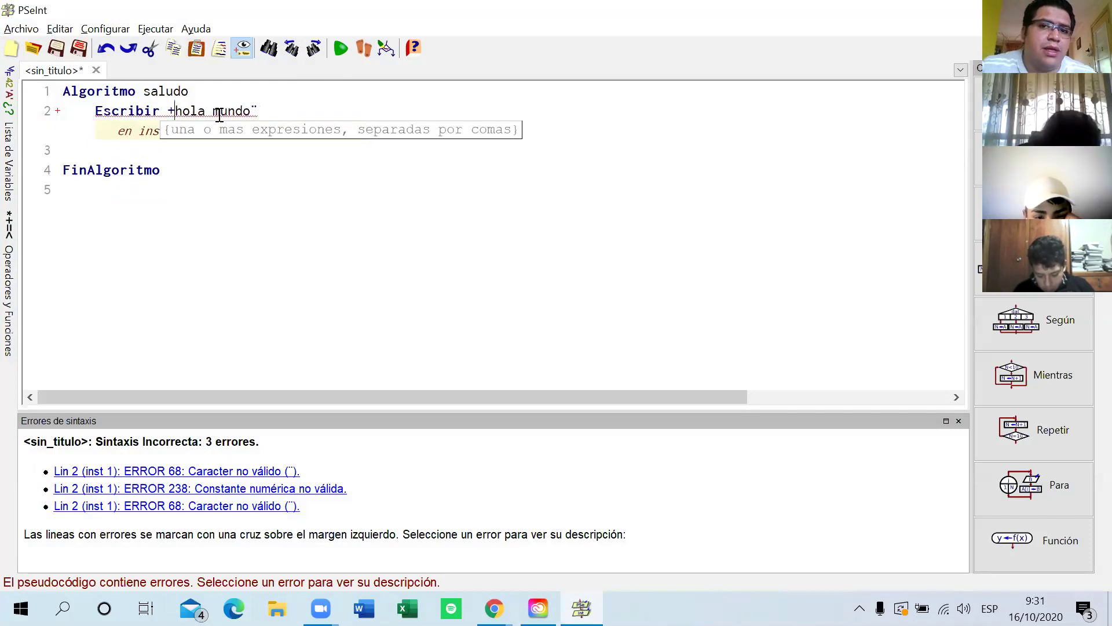
pyautogui.press('BackSpace')
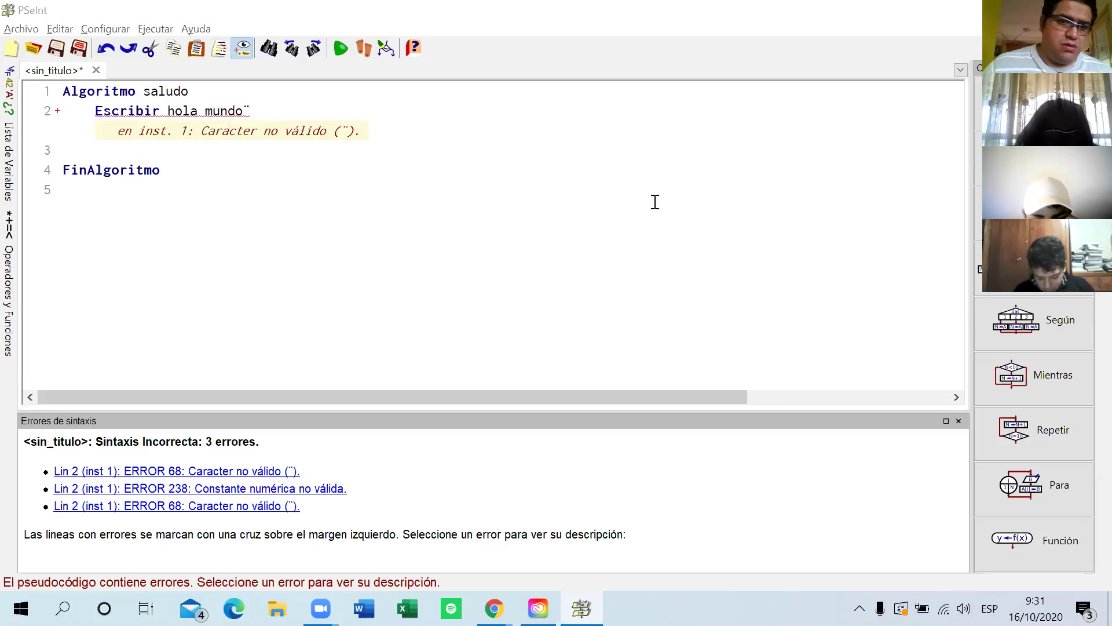
# Try inserting two double quotes in front of hola mundo on the Escribir line
pyautogui.click(167, 110)
pyautogui.write('"')
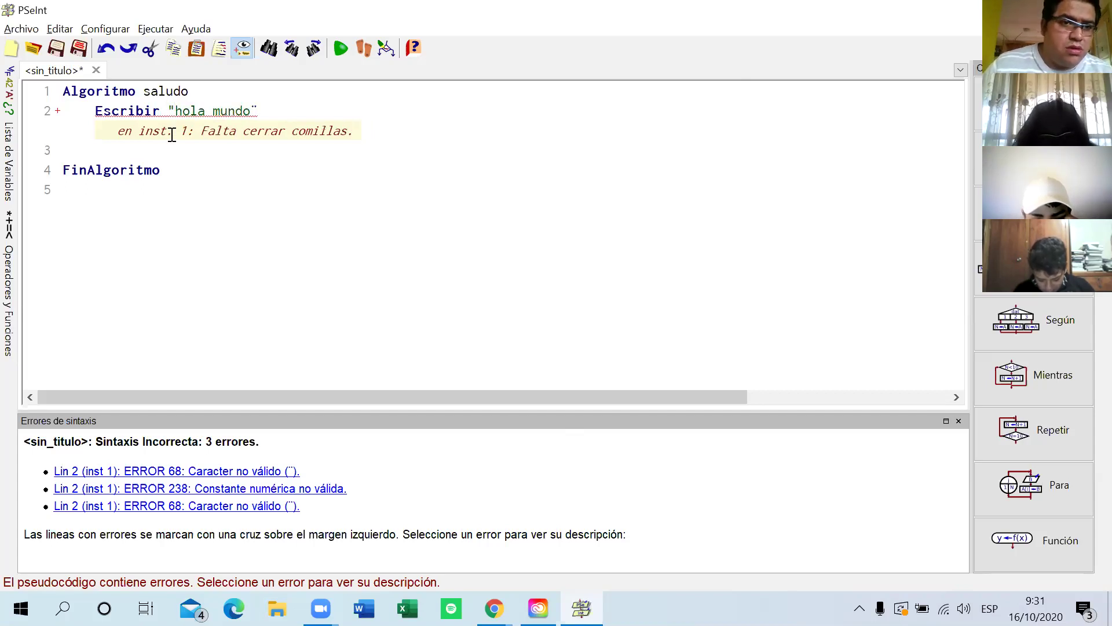
pyautogui.write('"')
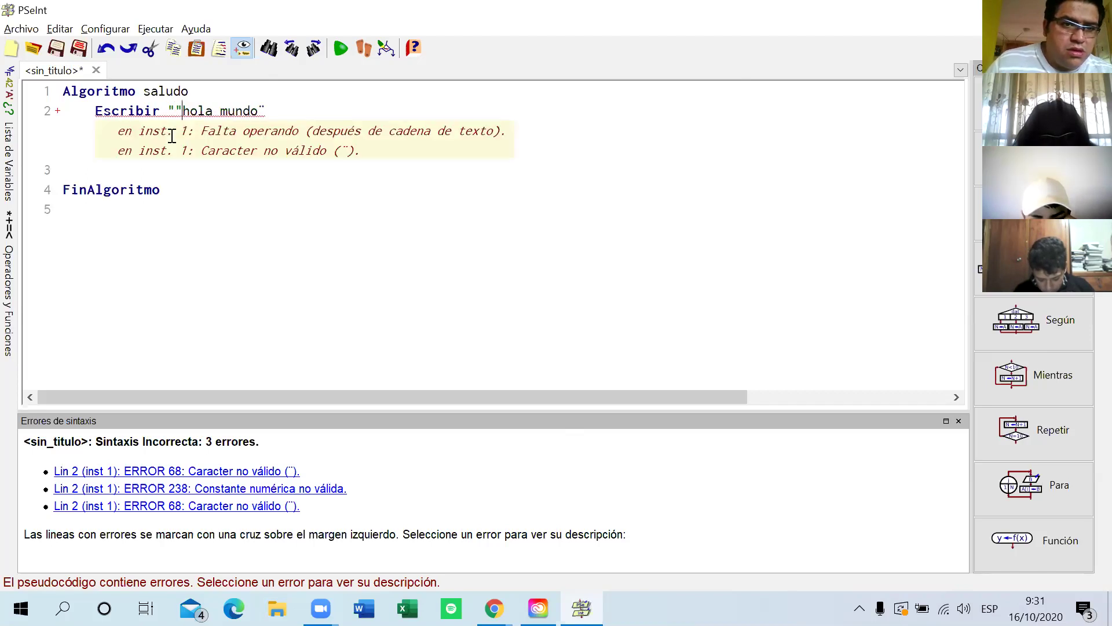
# Replace everything after Escribir on line 2 with an empty pair of straight double quotes, leaving the cursor between them
pyautogui.click(272, 112)
pyautogui.press('BackSpace')
pyautogui.press('BackSpace')
pyautogui.press('BackSpace')
pyautogui.press('BackSpace')
pyautogui.press('BackSpace')
pyautogui.press('BackSpace')
pyautogui.press('BackSpace')
pyautogui.press('BackSpace')
pyautogui.press('BackSpace')
pyautogui.press('BackSpace')
pyautogui.press('BackSpace')
pyautogui.press('BackSpace')
pyautogui.press('BackSpace')
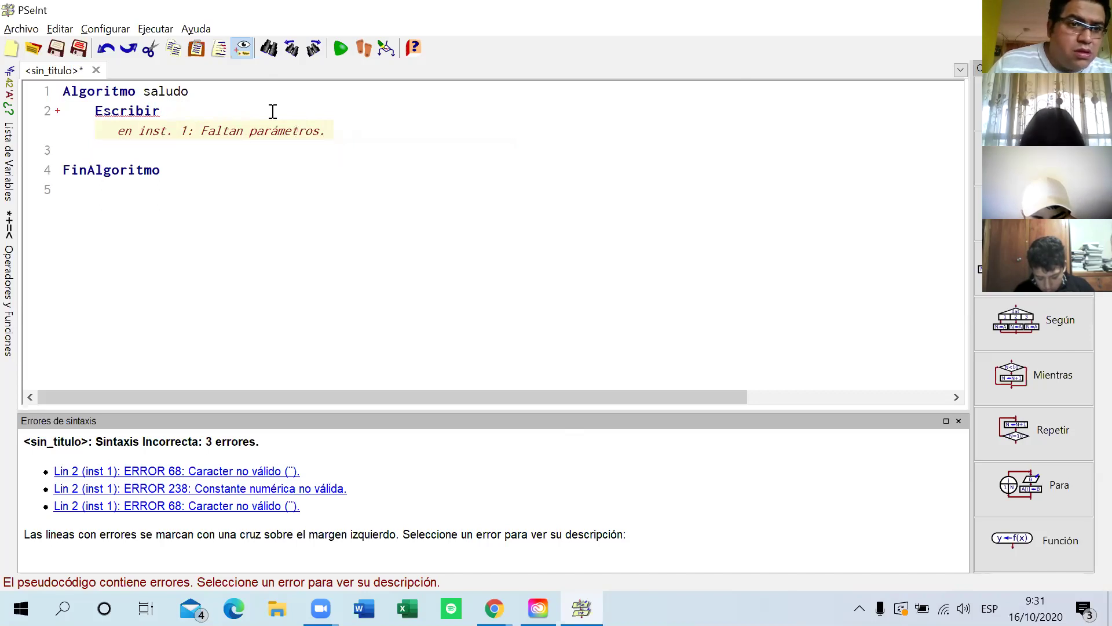
pyautogui.write('"')
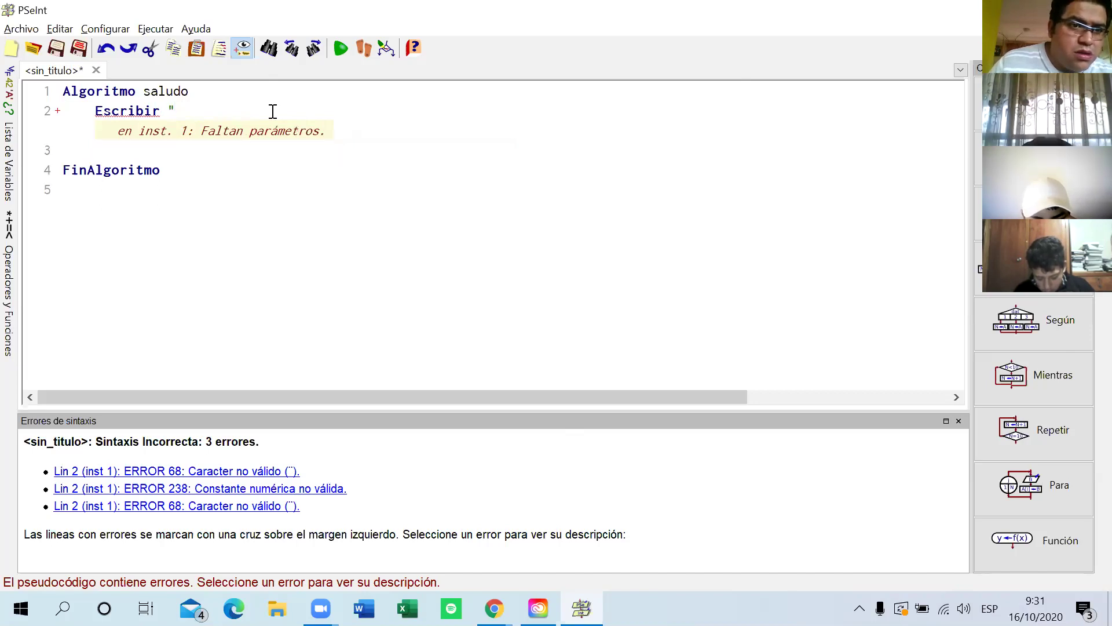
pyautogui.write('"')
pyautogui.press('Left')
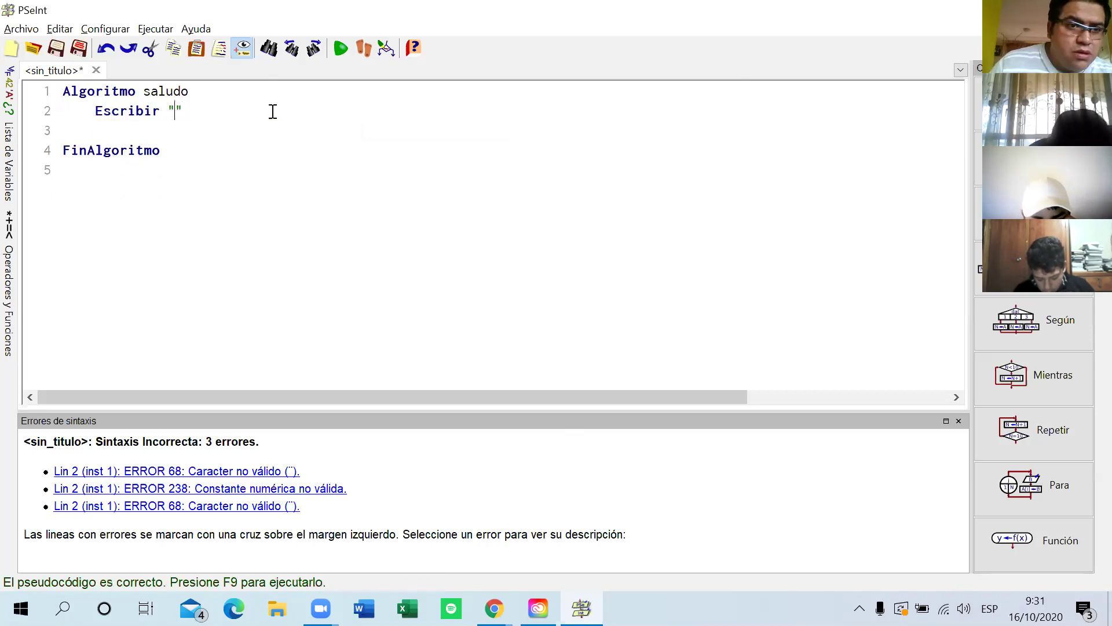